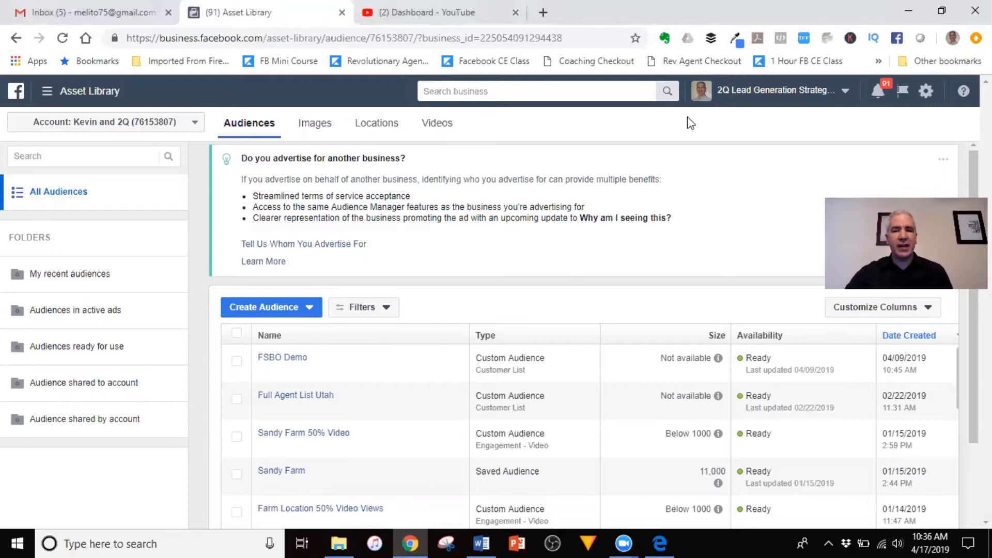
Start a new lookalike audience and list the Other Sources available as its lookalike source.
left_click(313, 308)
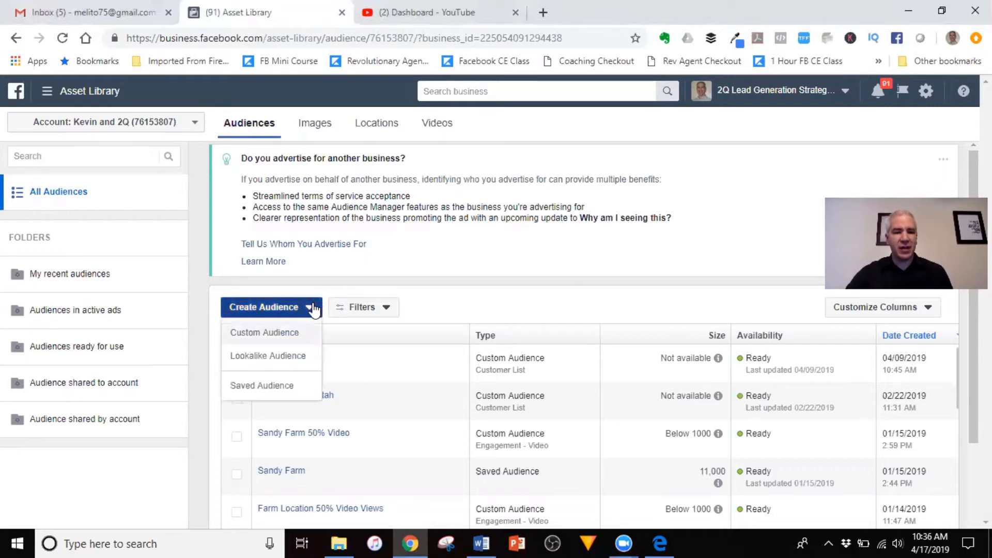
left_click(262, 356)
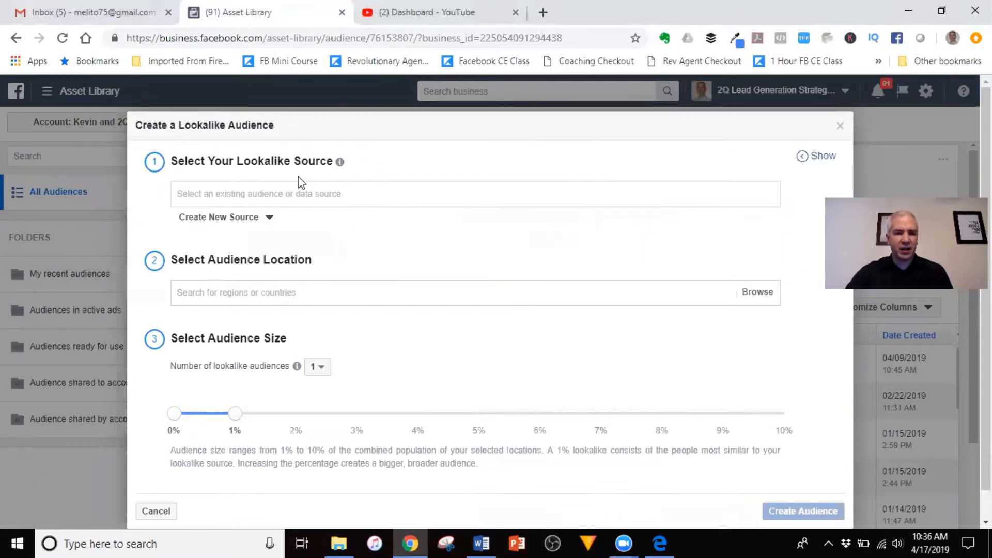
left_click(286, 196)
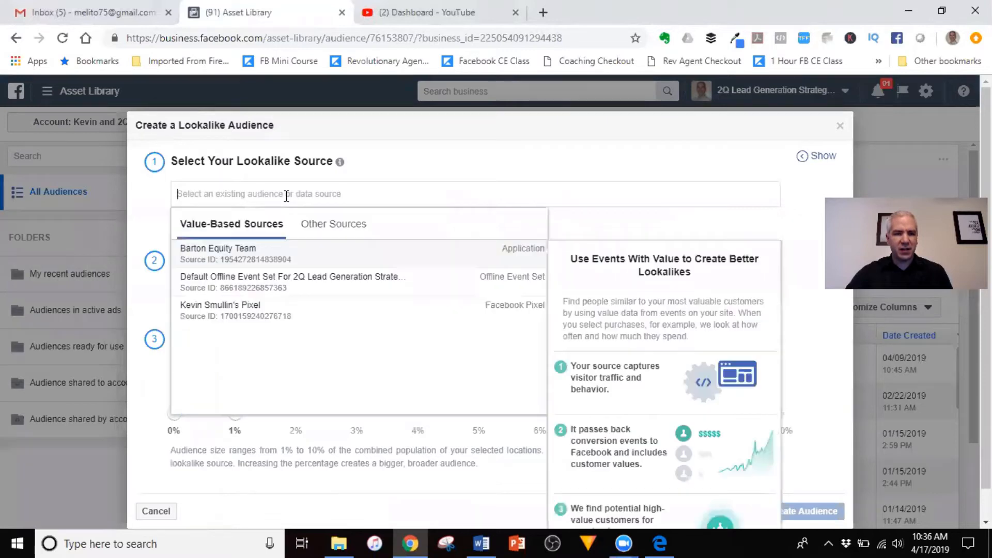
left_click(328, 228)
Examine the pages and custom audiences listed under Other Sources for a suitable lookalike source.
scroll(295, 299, "down", 4)
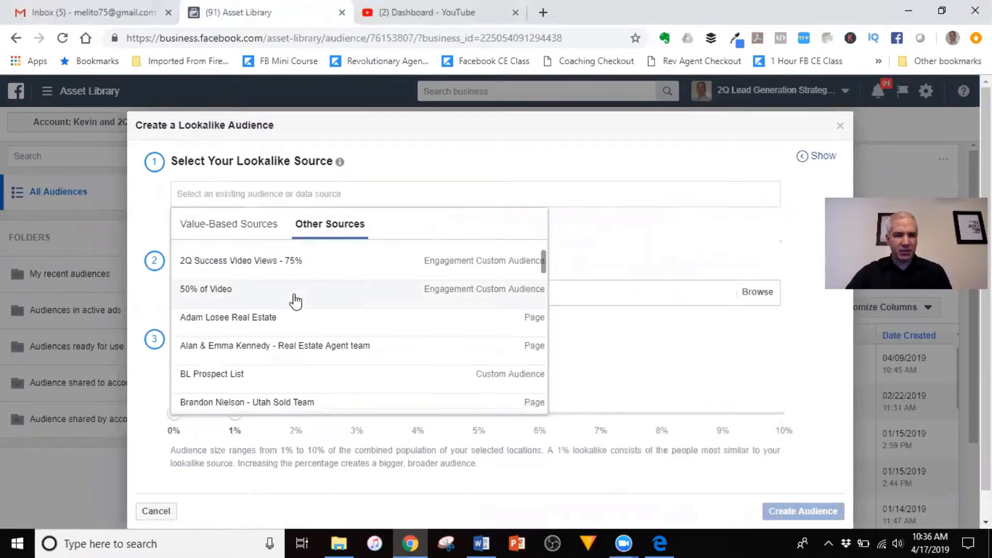
scroll(295, 300, "down", 7)
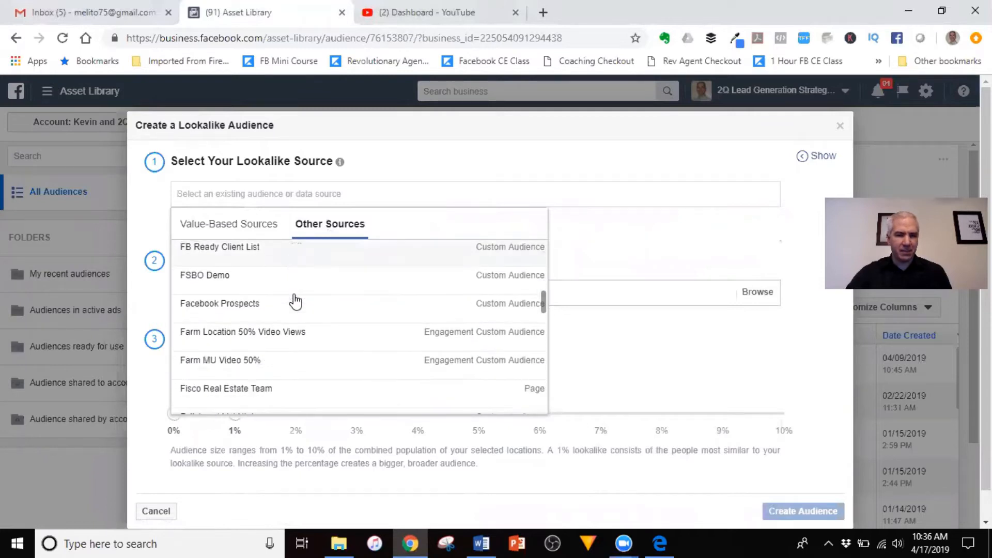
scroll(295, 301, "down", 6)
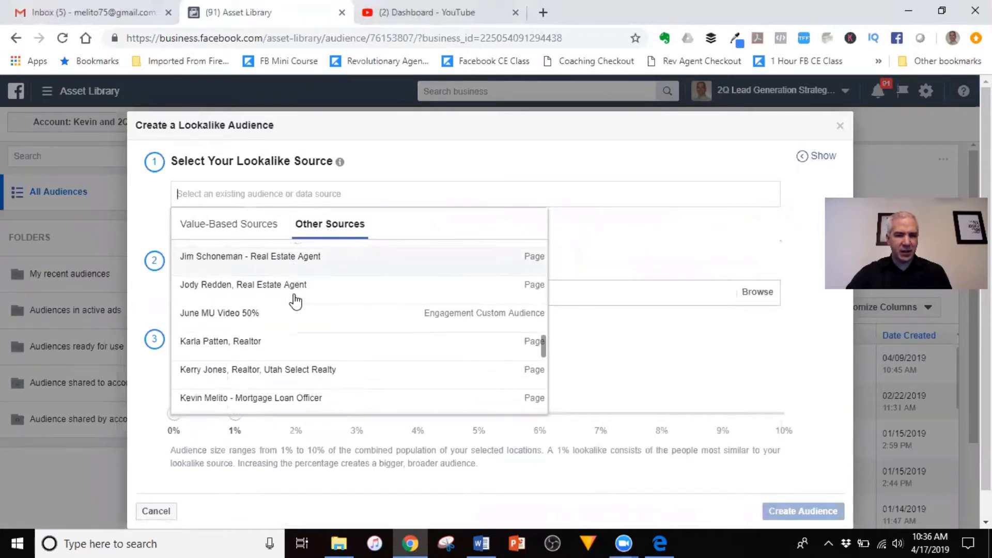
scroll(295, 301, "down", 4)
scroll(295, 301, "up", 2)
scroll(295, 300, "down", 3)
scroll(295, 300, "down", 2)
scroll(295, 300, "up", 3)
scroll(295, 300, "up", 2)
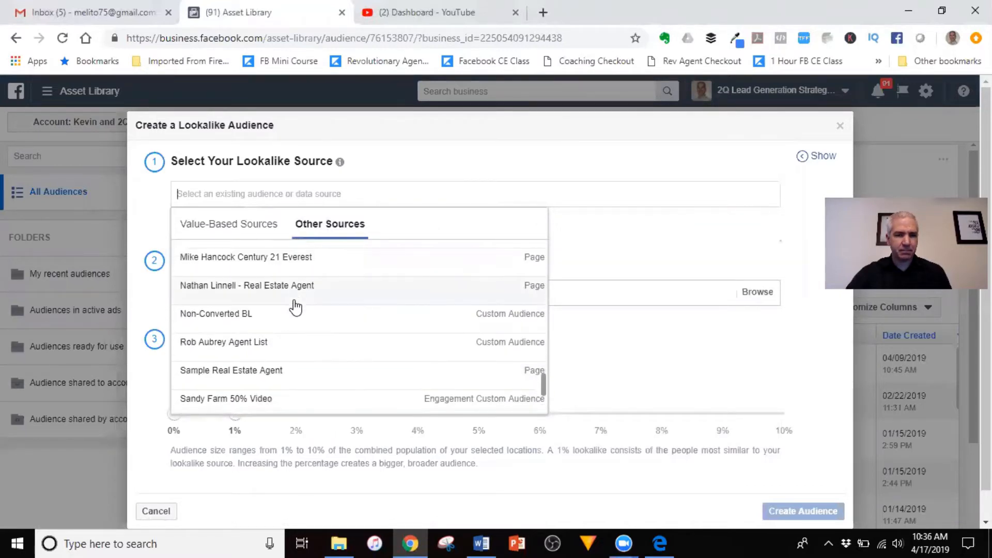
scroll(298, 319, "up", 3)
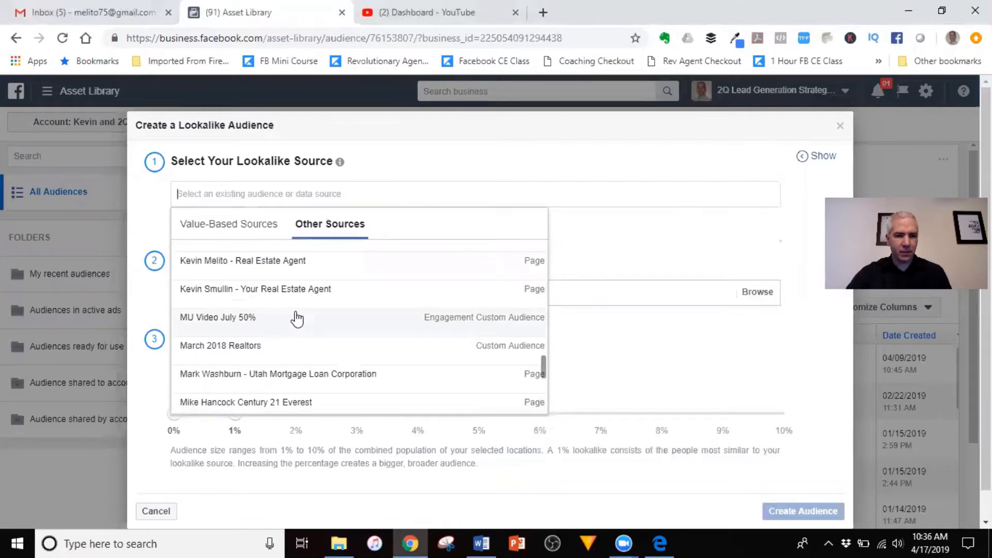
scroll(297, 319, "up", 6)
scroll(297, 318, "up", 6)
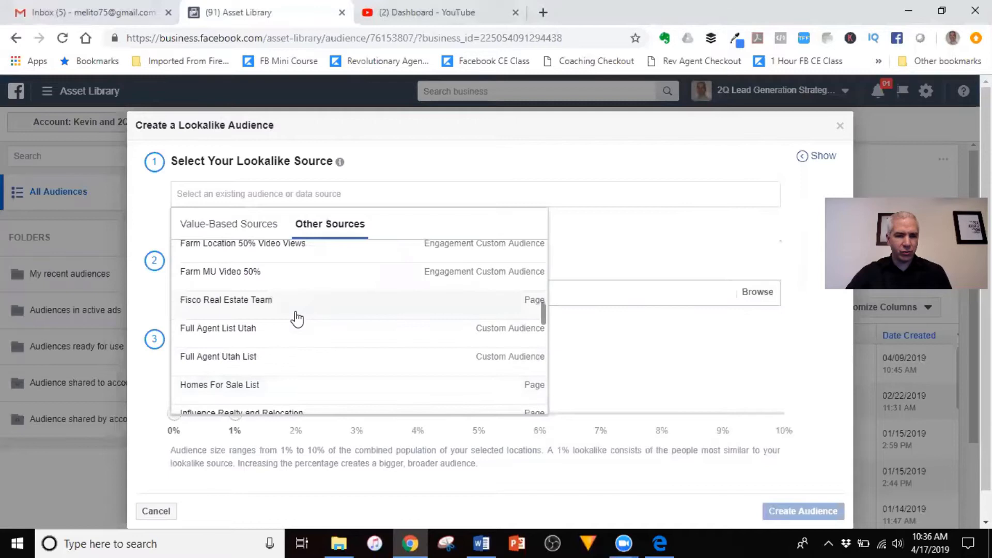
scroll(297, 319, "up", 5)
scroll(298, 319, "up", 5)
scroll(297, 319, "up", 2)
scroll(297, 319, "down", 4)
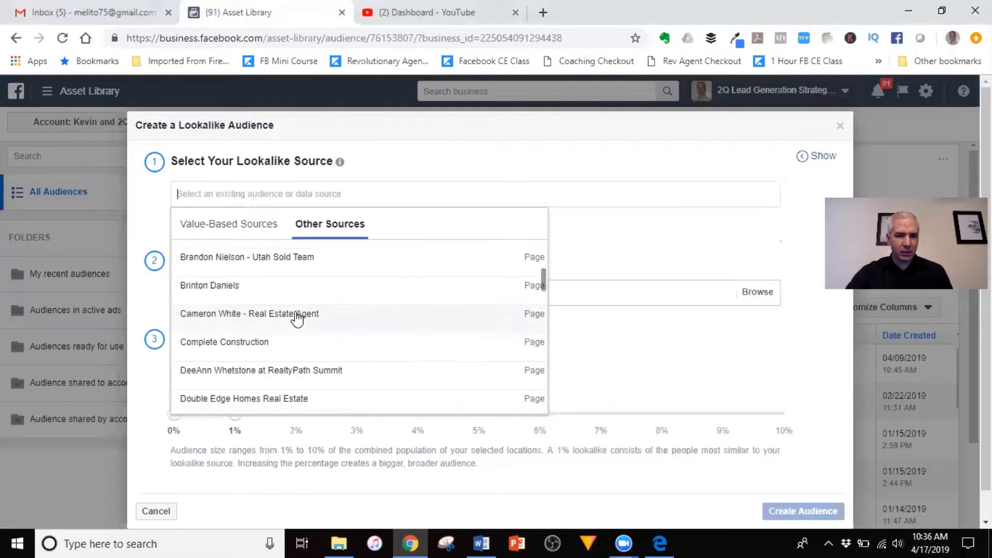
scroll(297, 319, "down", 1)
scroll(297, 319, "down", 1)
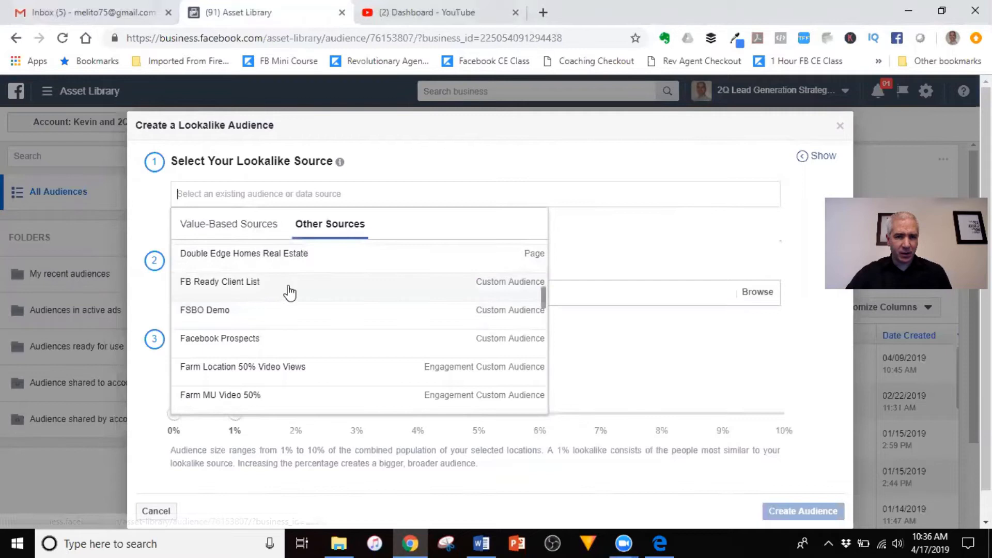
scroll(293, 292, "down", 1)
scroll(292, 293, "up", 2)
scroll(292, 294, "up", 3)
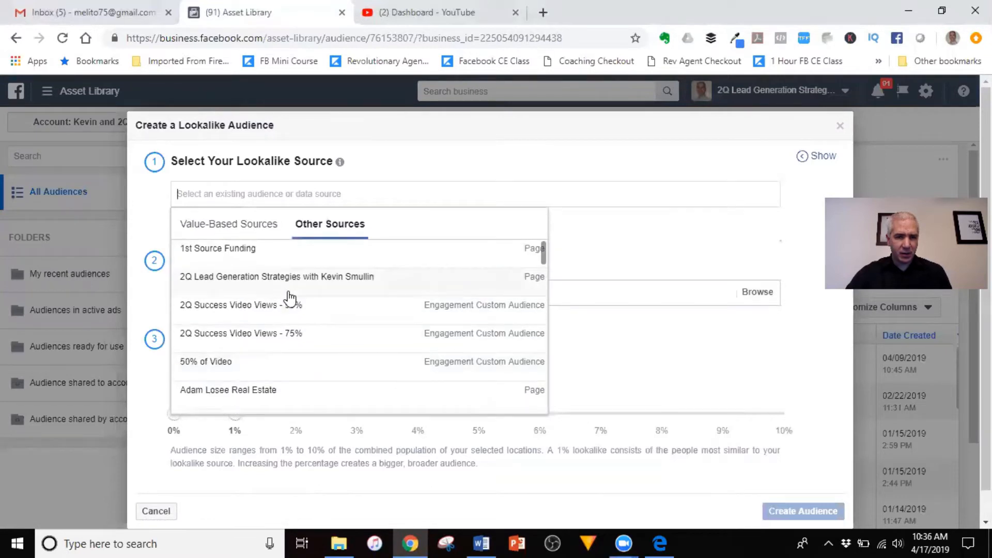
left_click(308, 282)
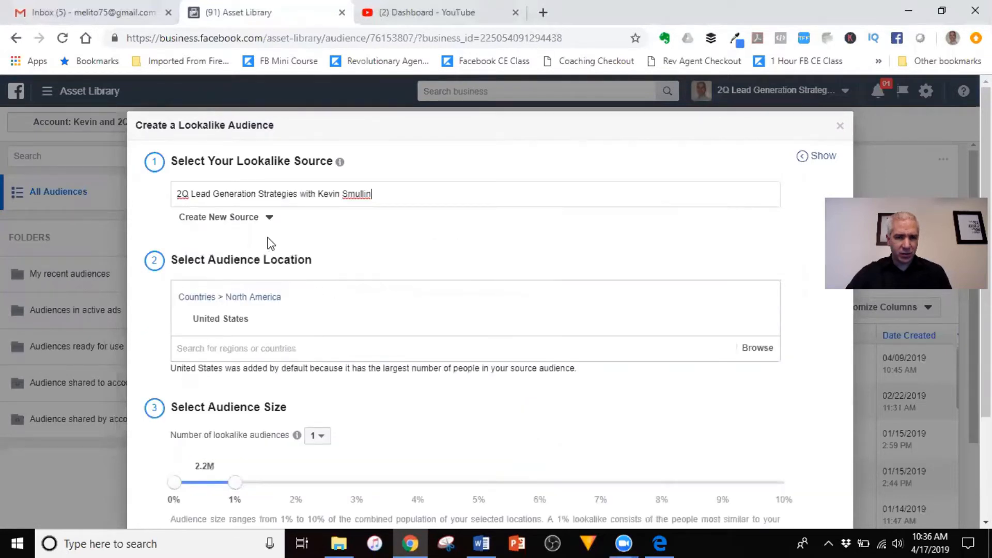
left_click(273, 222)
left_click(401, 195)
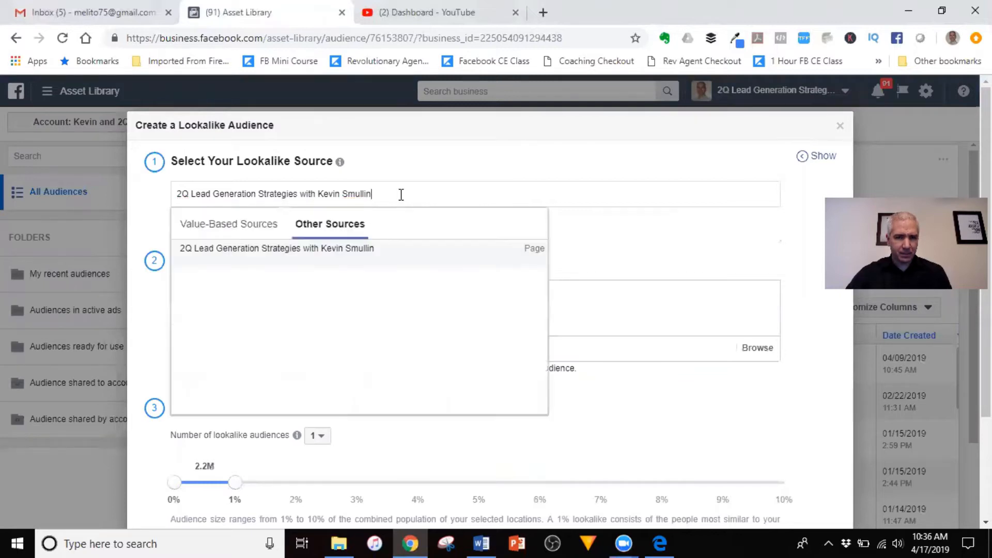
left_click(233, 227)
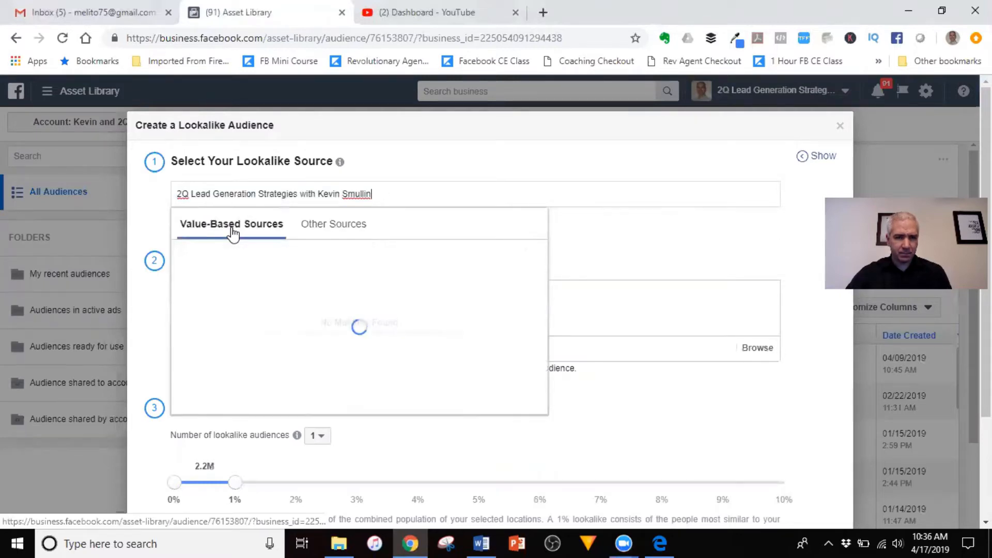
left_click(380, 193)
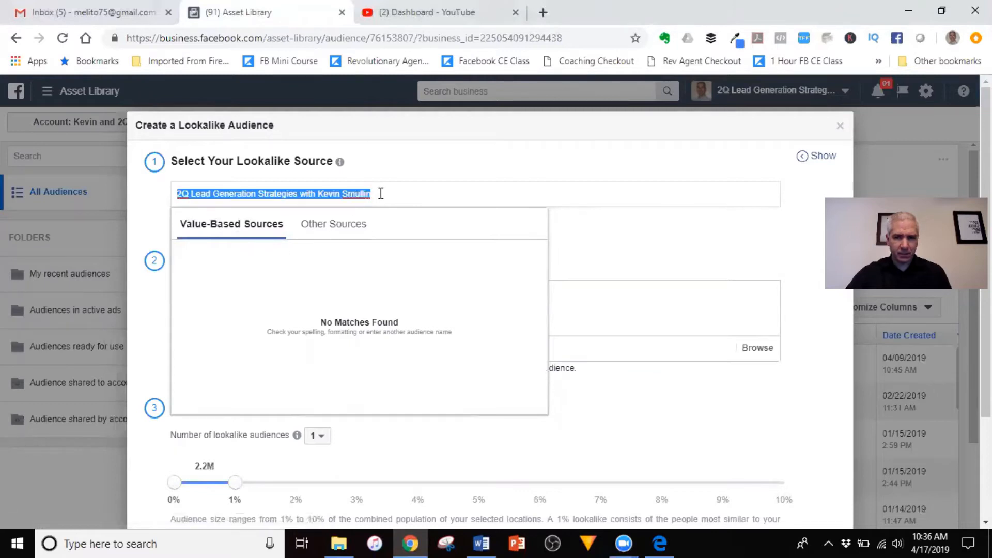
left_click(840, 127)
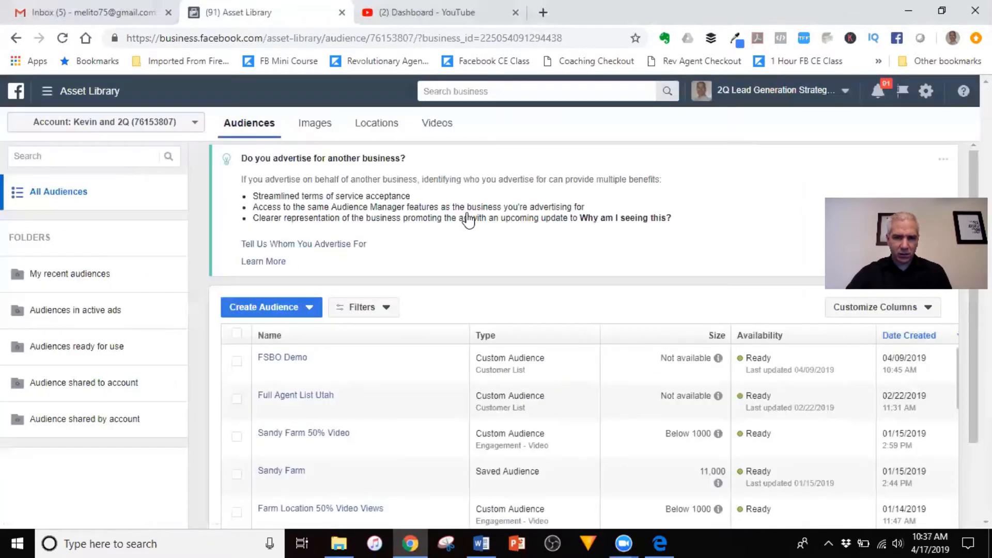
Start a new lookalike audience with the FB Ready Client List custom audience as its source.
left_click(309, 307)
left_click(273, 355)
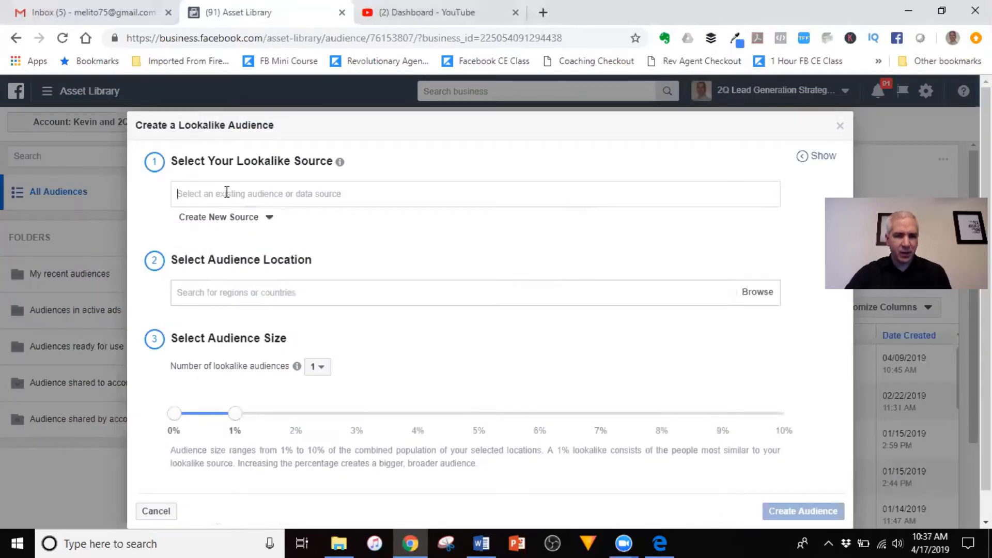
left_click(227, 190)
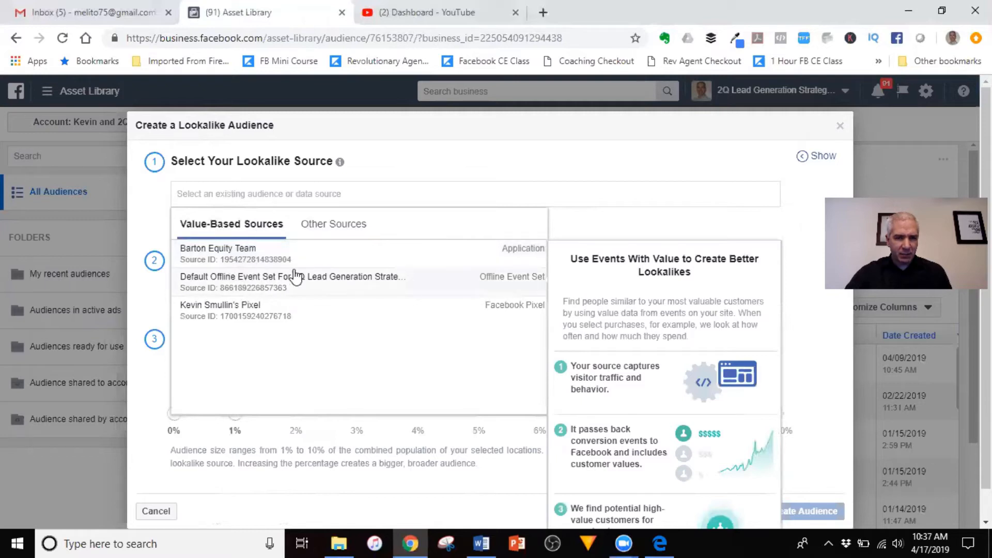
left_click(321, 227)
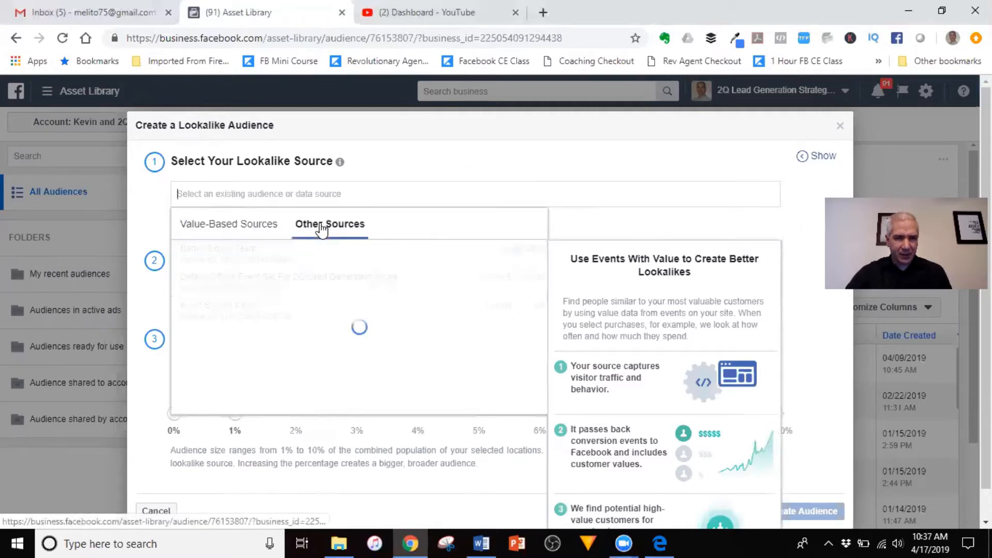
scroll(310, 283, "down", 5)
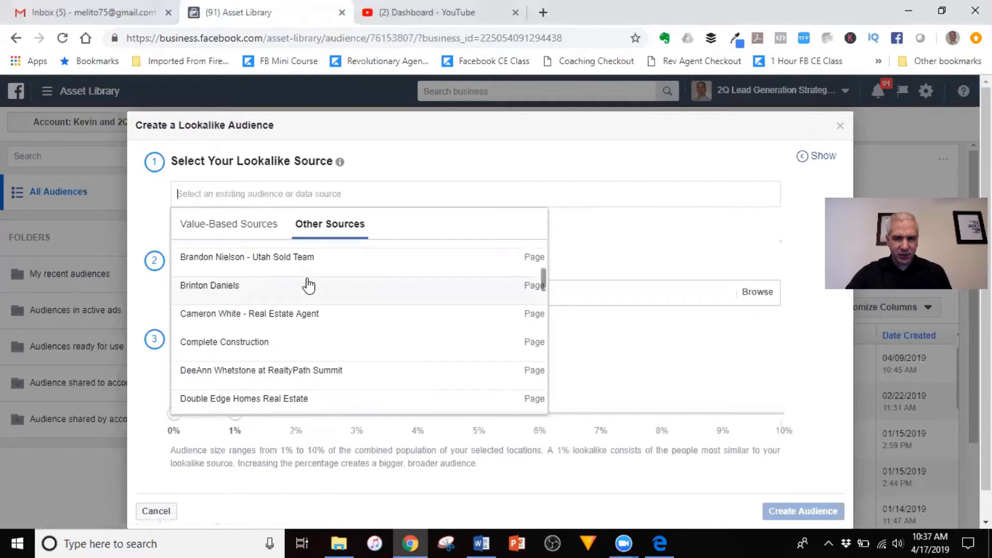
scroll(308, 285, "up", 3)
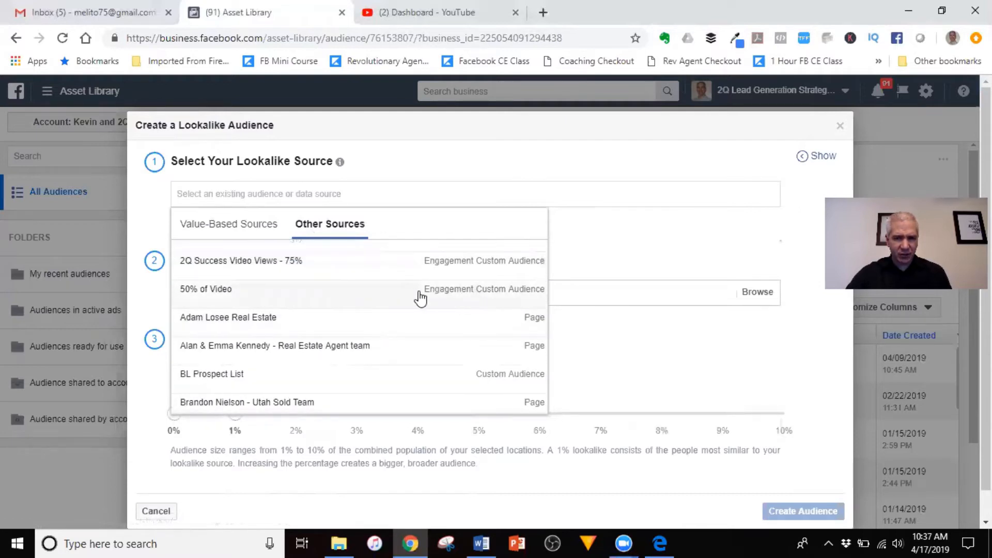
scroll(420, 299, "down", 3)
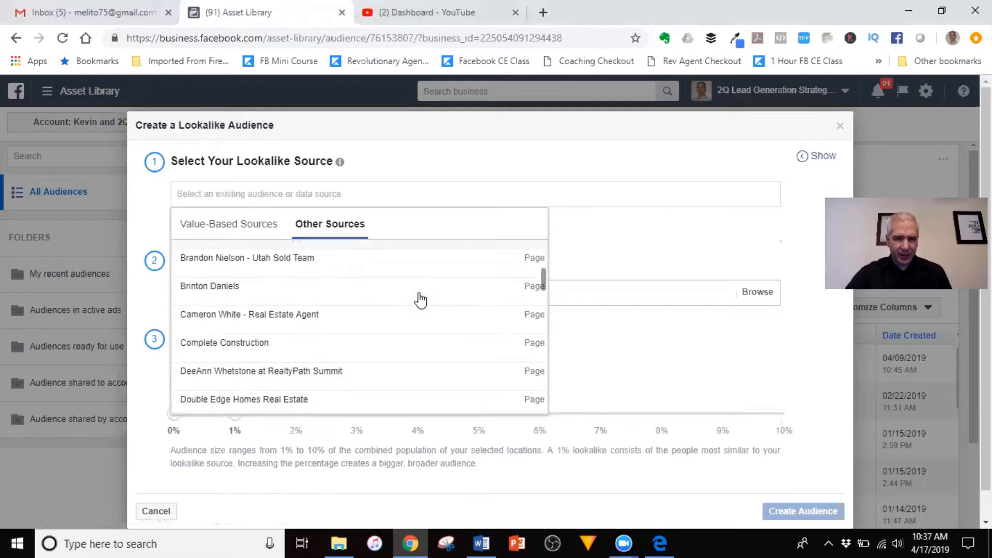
scroll(420, 298, "down", 2)
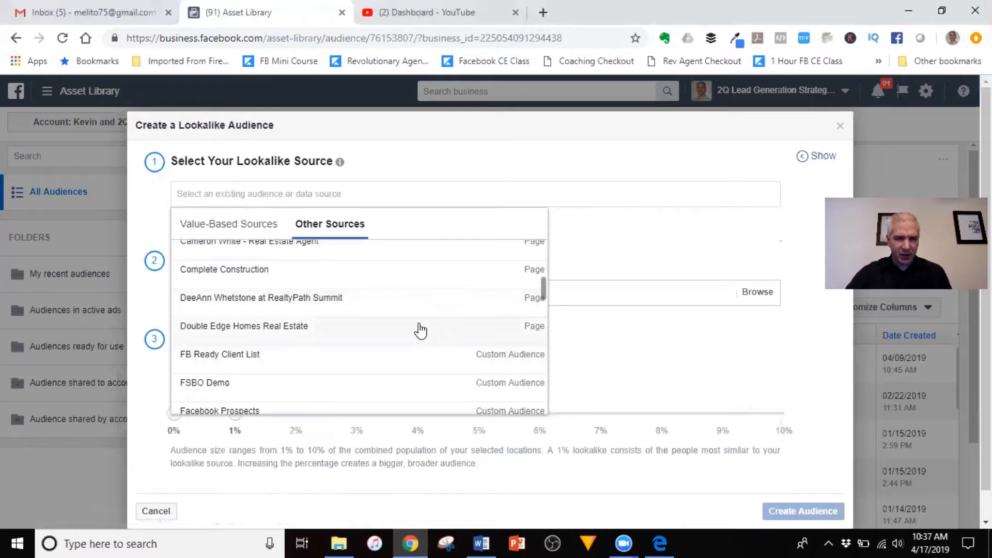
scroll(420, 330, "down", 2)
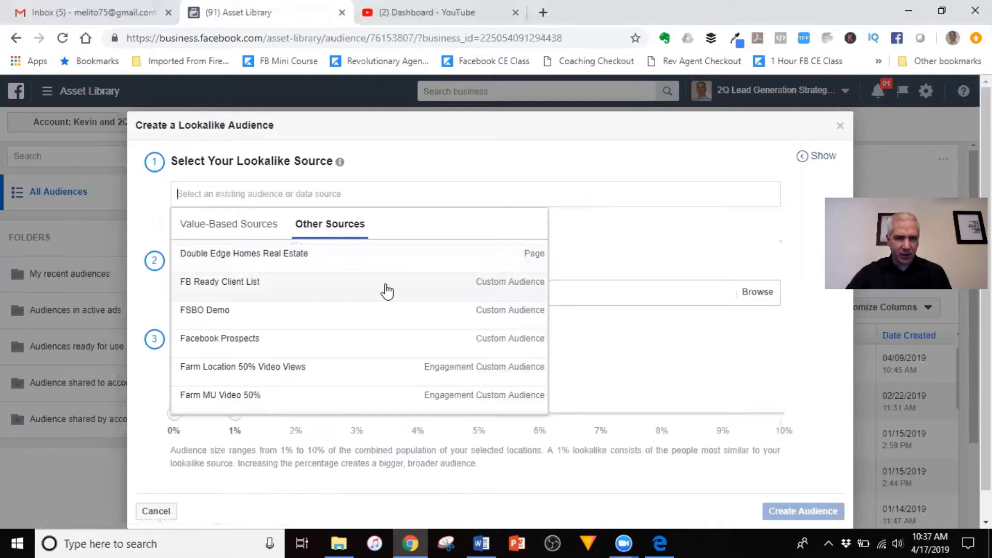
left_click(241, 283)
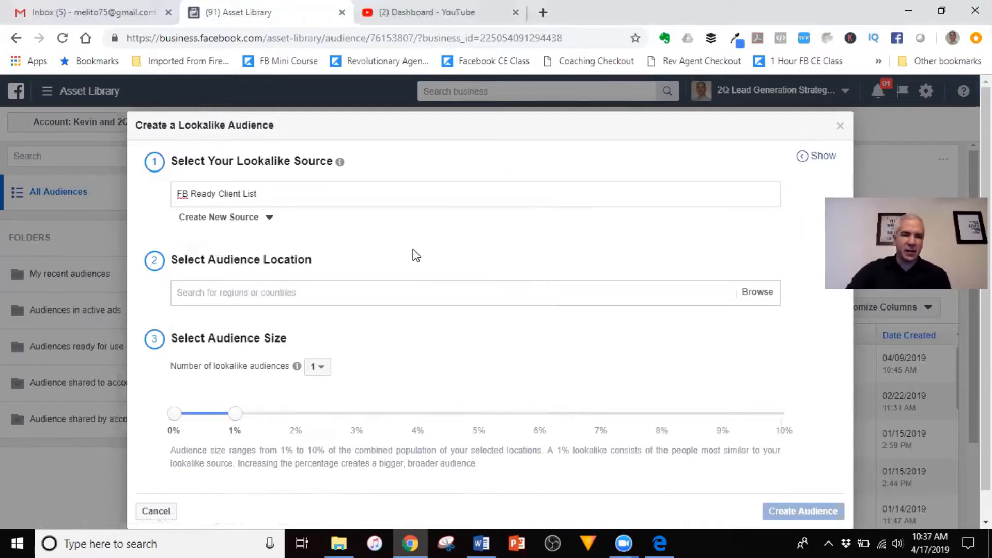
Set the lookalike audience's location to United States.
left_click(277, 296)
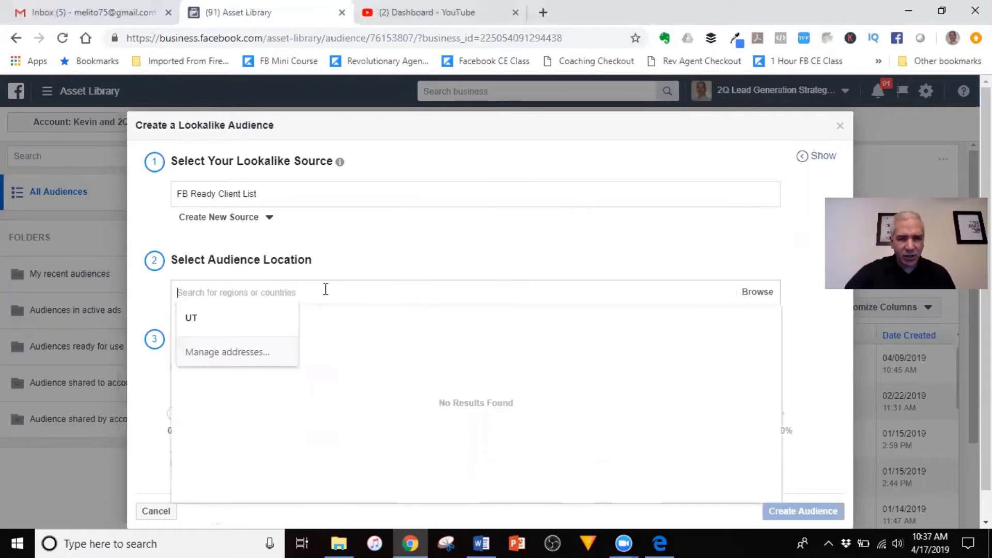
type("unit")
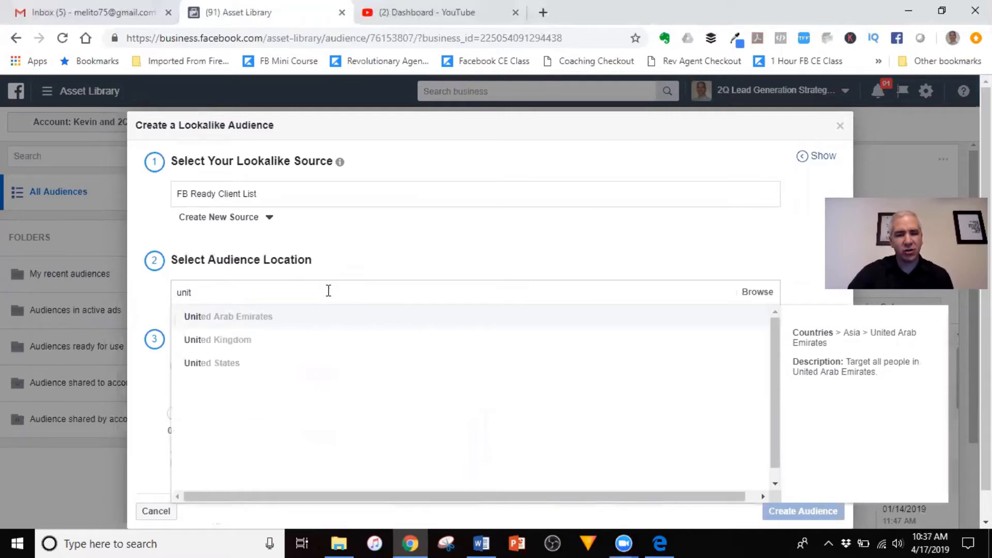
left_click(227, 364)
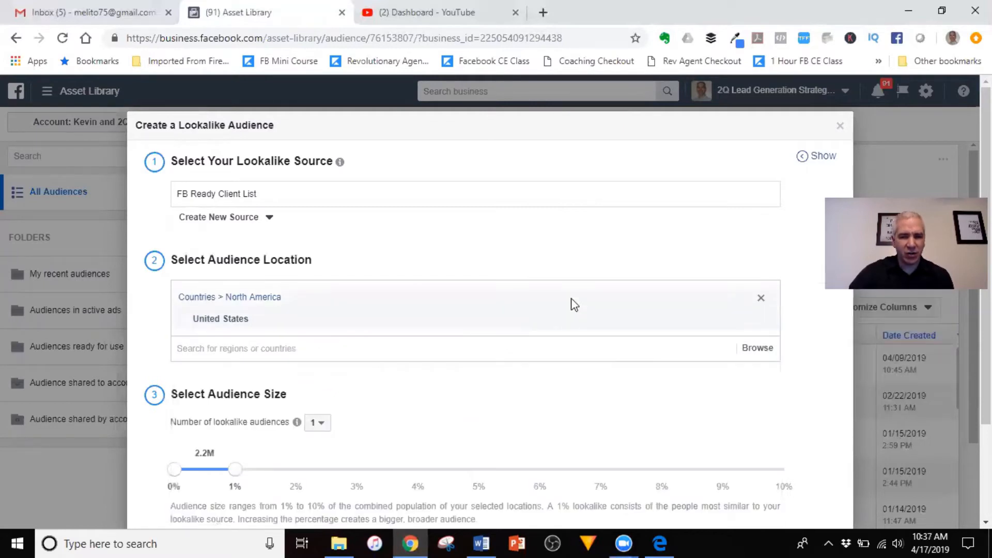
Try a larger audience size, return it to 1%, and try to create the lookalike audience.
scroll(574, 305, "down", 3)
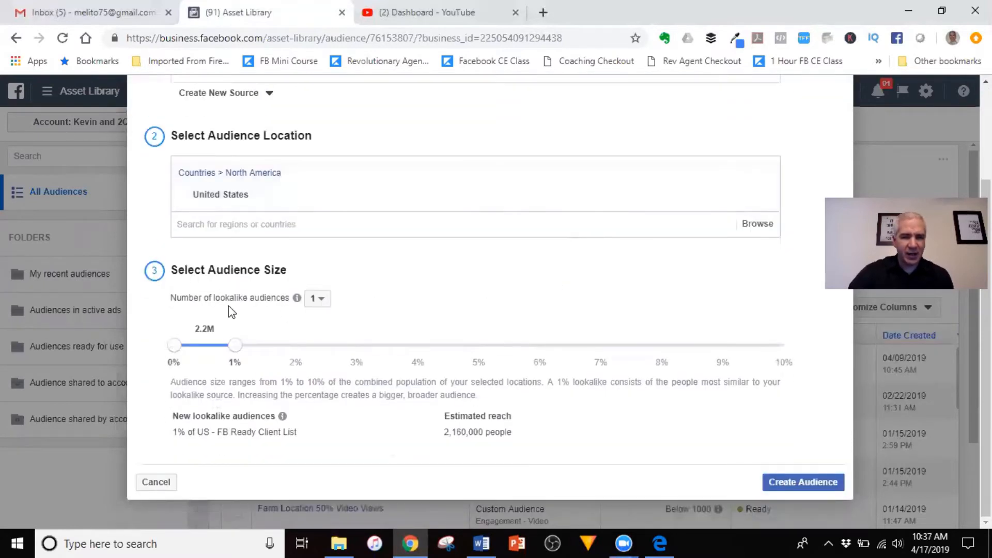
mouse_move(297, 298)
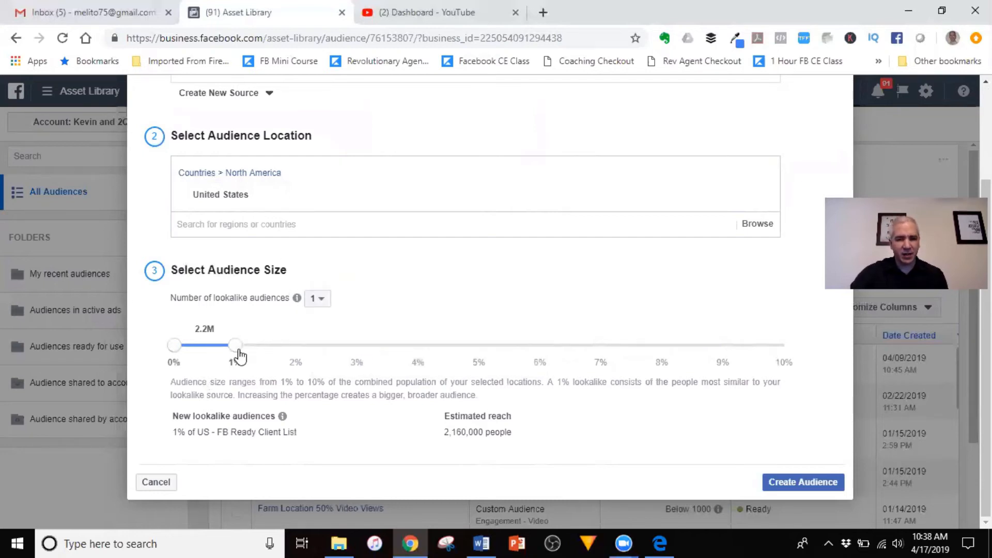
left_click_drag(237, 348, 283, 348)
left_click(265, 345)
left_click_drag(234, 348, 226, 358)
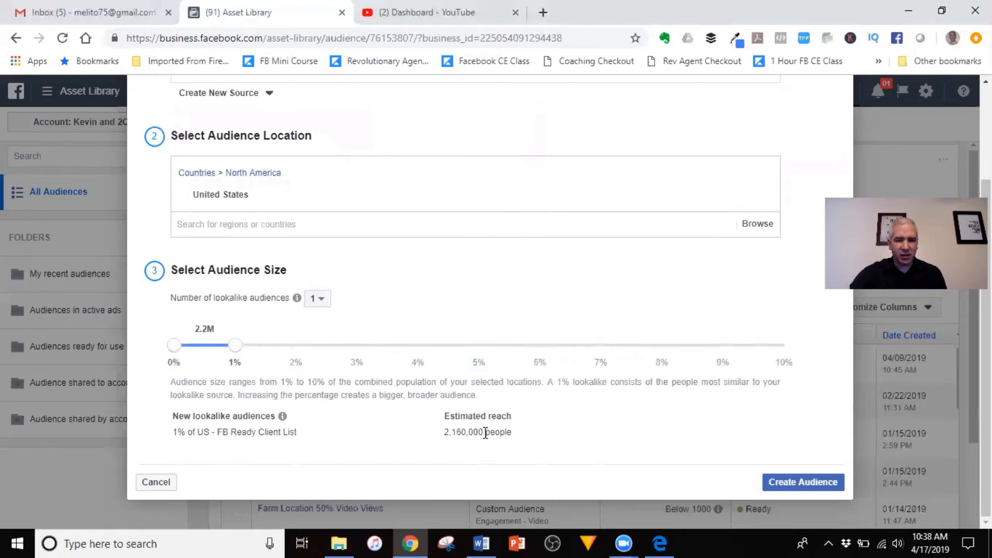
left_click(788, 477)
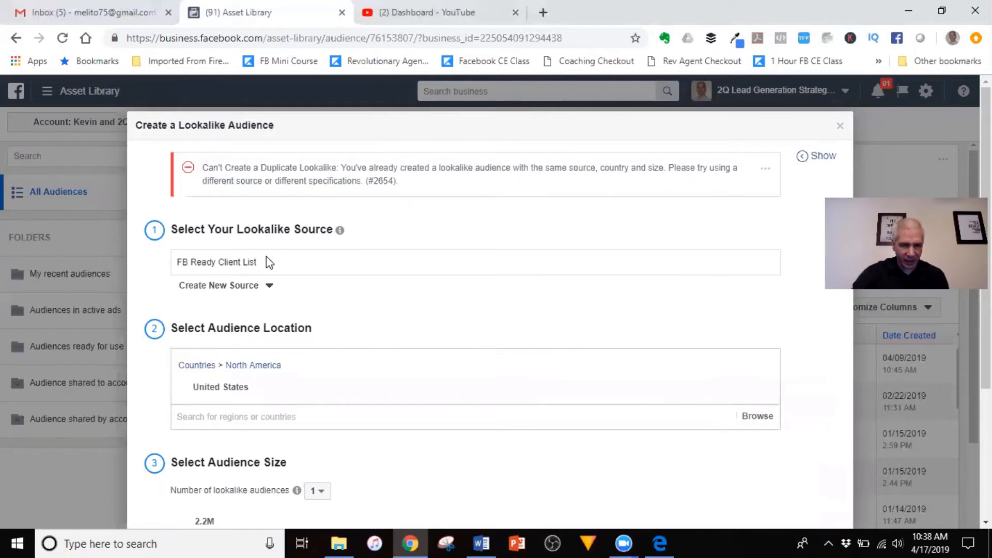
Clear FB Ready Client List from the lookalike source and list all available Other Sources.
left_click(302, 261)
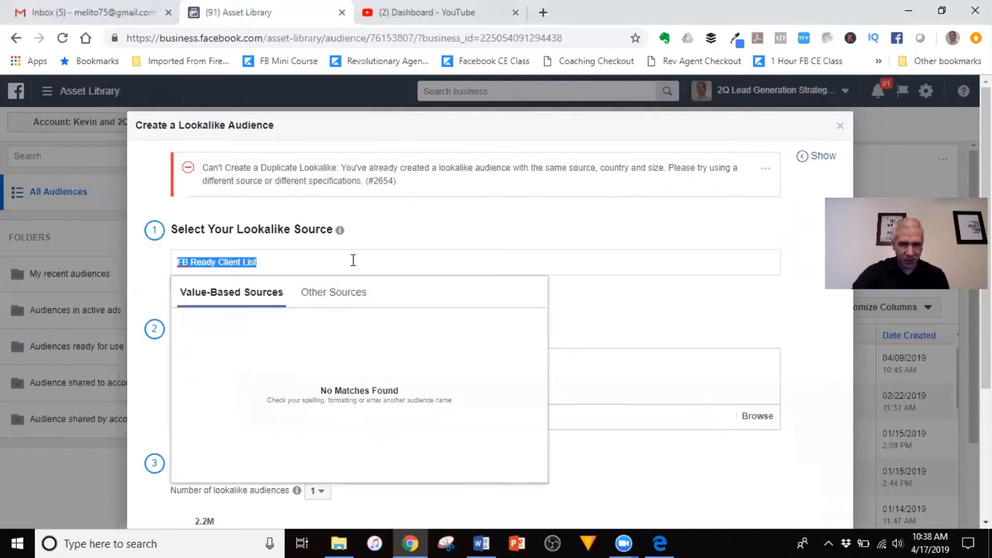
left_click(336, 293)
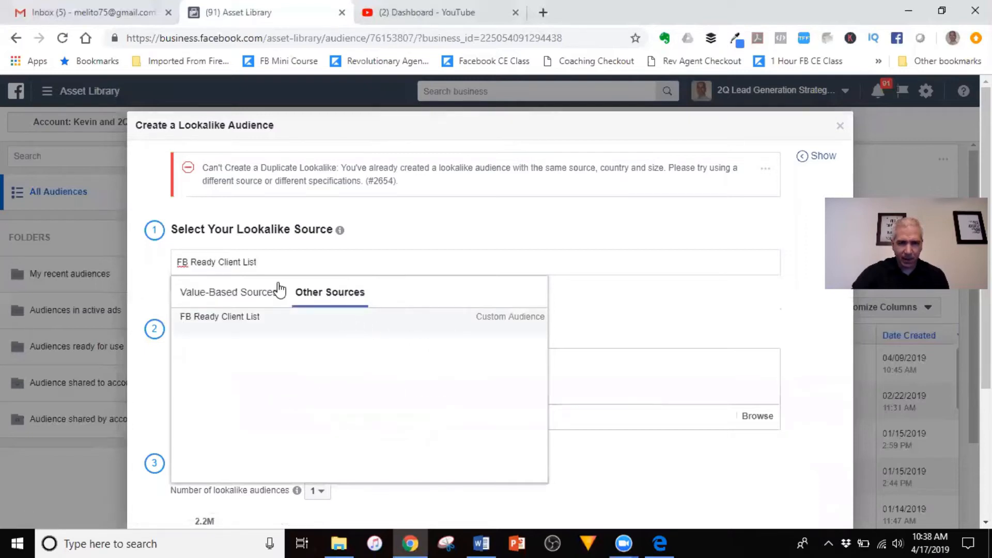
left_click(186, 273)
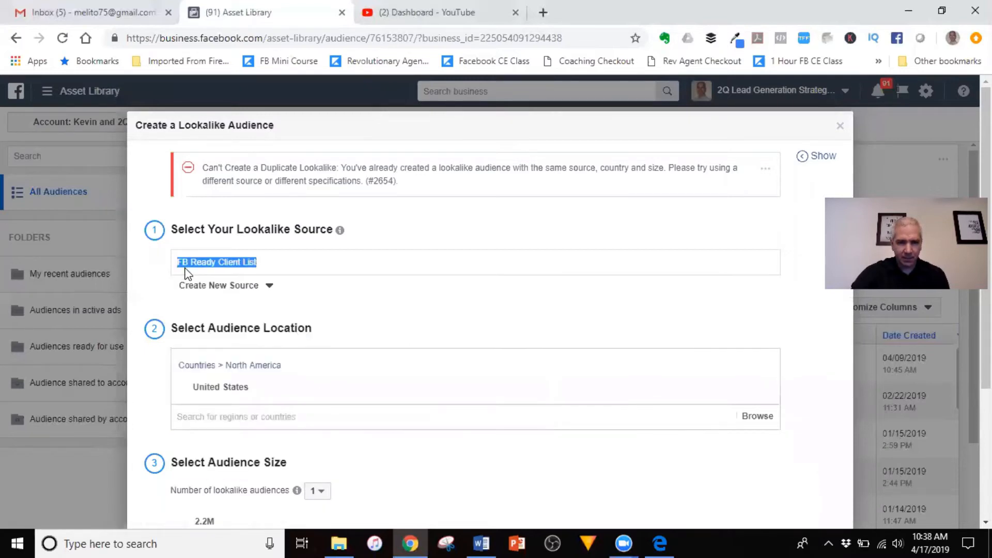
left_click(281, 265)
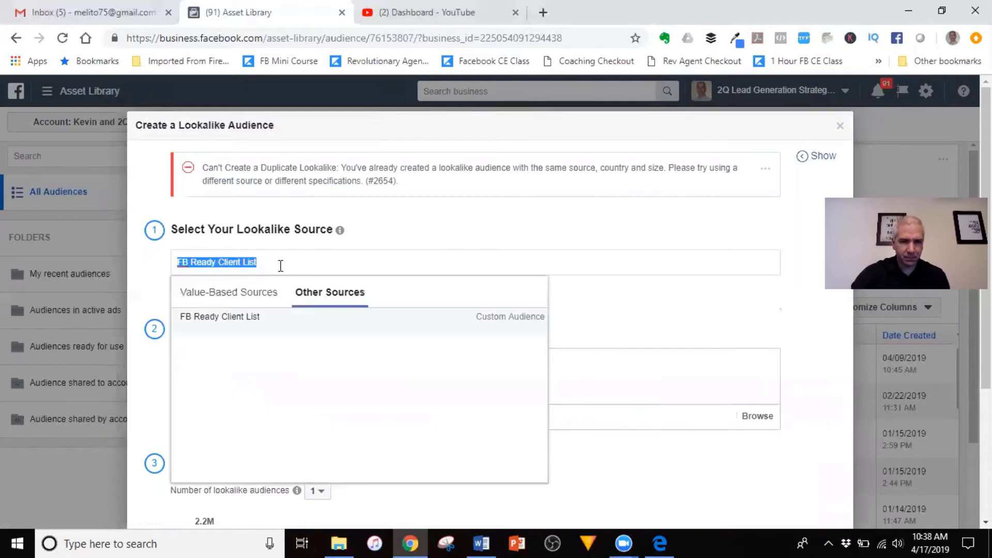
key("BackSpace")
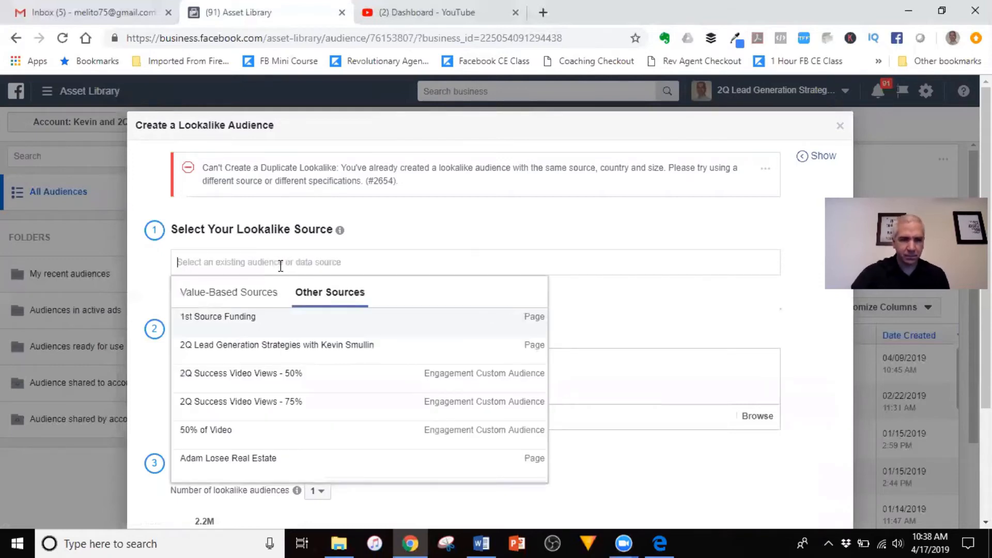
Try to create the lookalike audience with the Facebook Prospects custom audience as its source.
scroll(381, 383, "down", 10)
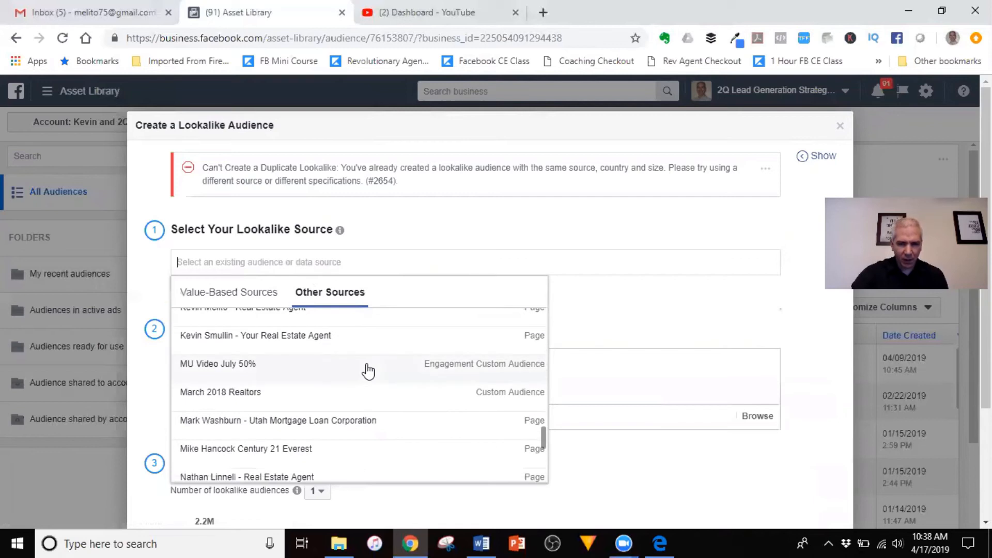
scroll(368, 371, "up", 6)
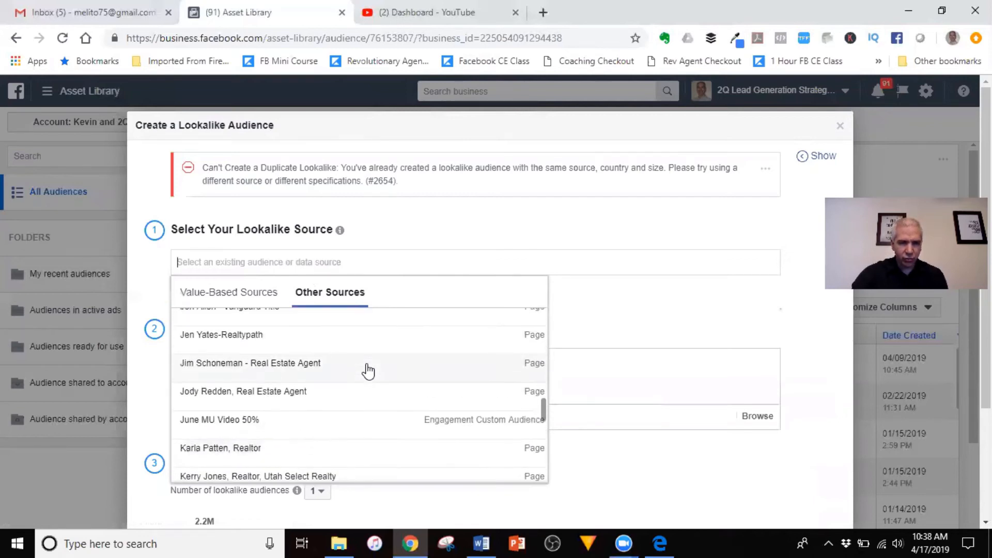
scroll(368, 371, "up", 3)
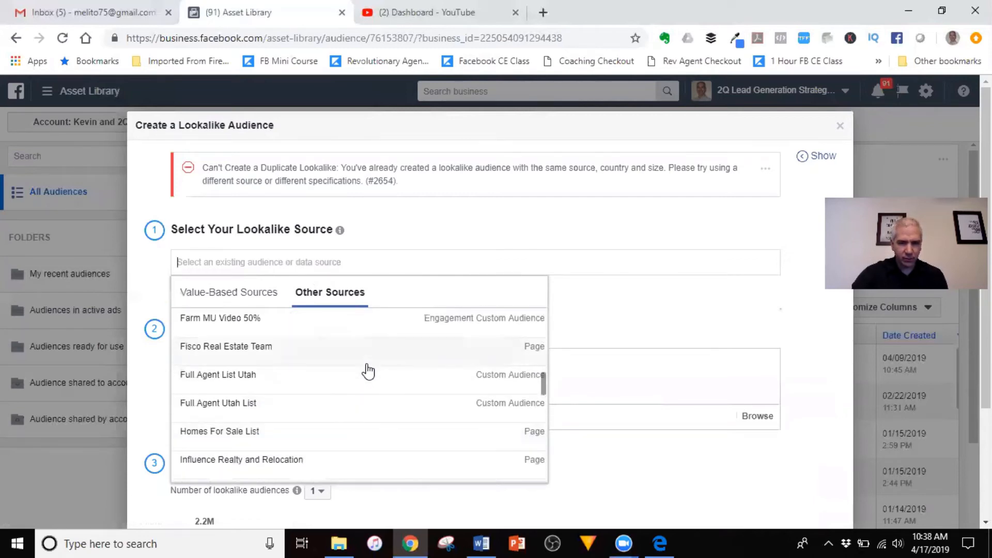
scroll(367, 370, "up", 2)
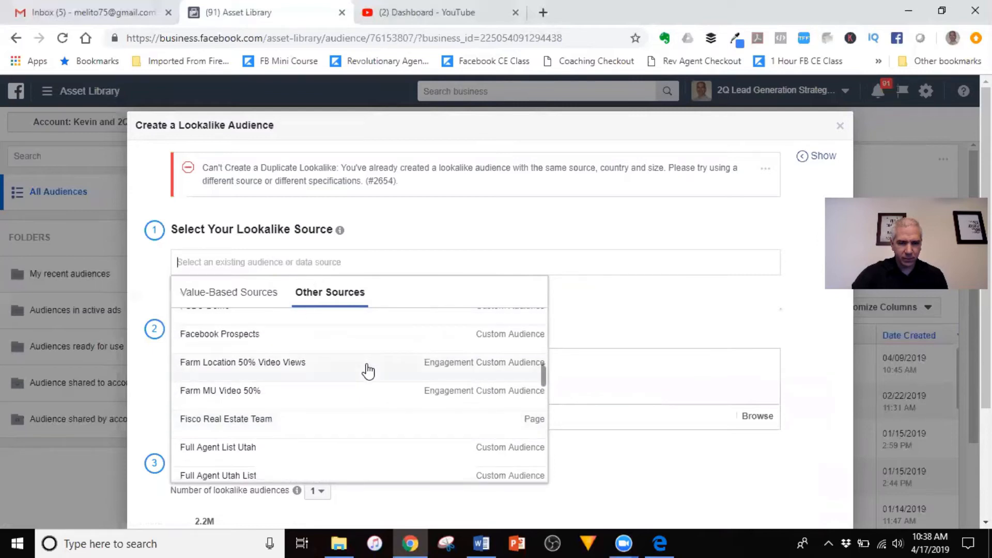
scroll(368, 371, "up", 2)
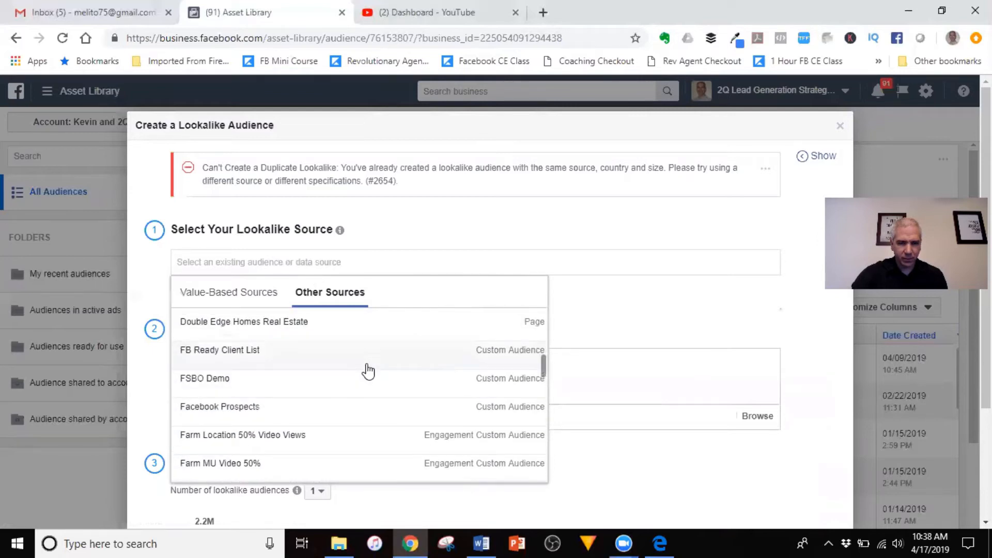
left_click(230, 407)
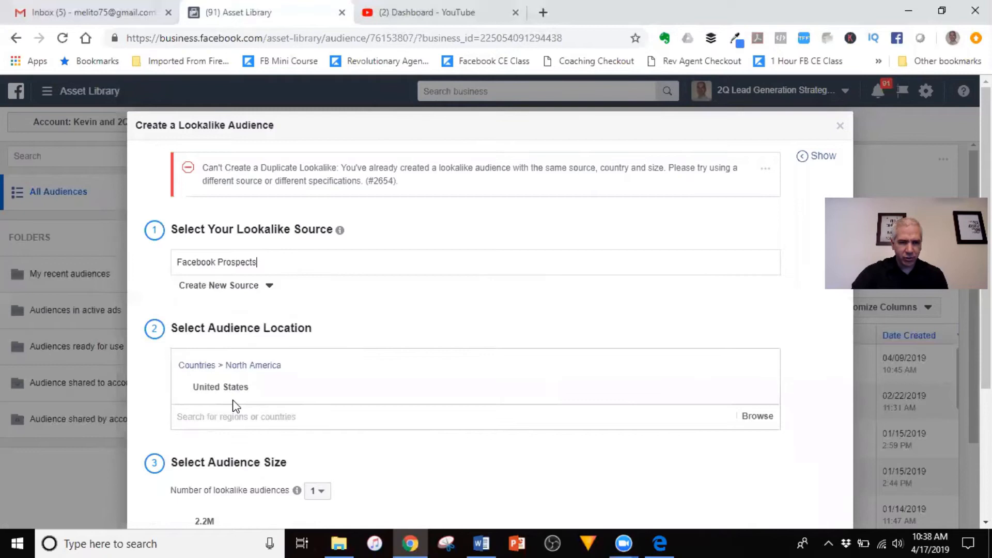
scroll(340, 327, "down", 3)
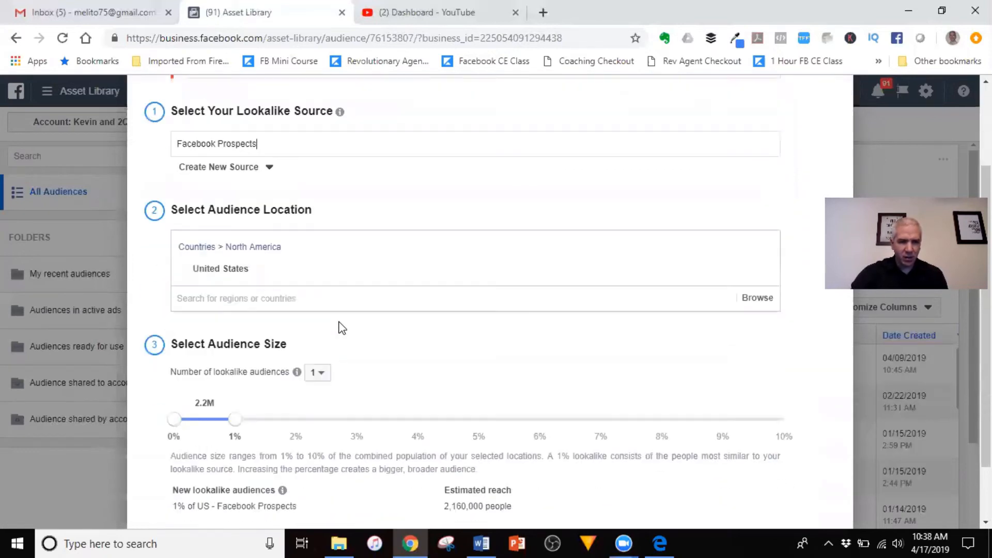
left_click(798, 482)
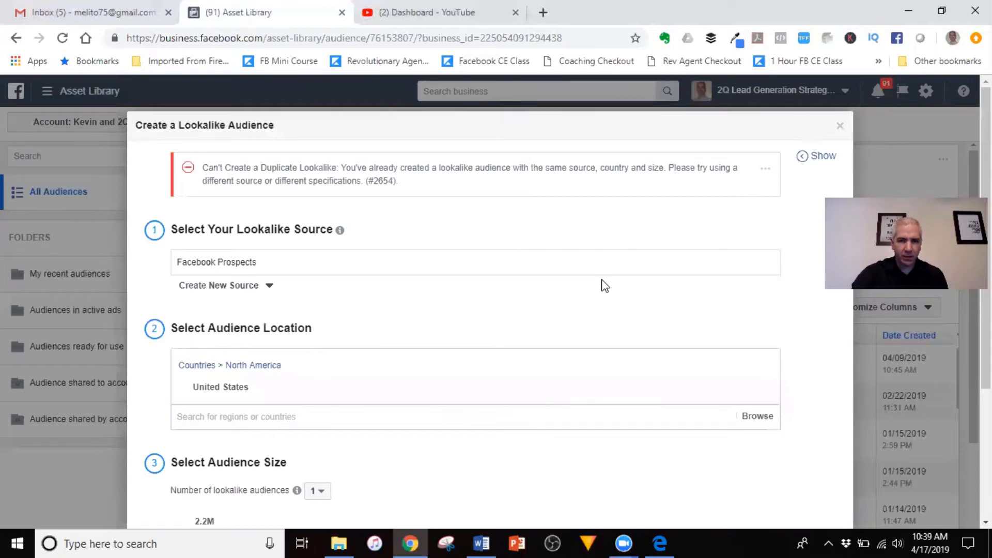
Clear Facebook Prospects from the lookalike source so that all Other Sources are listed.
left_click(263, 262)
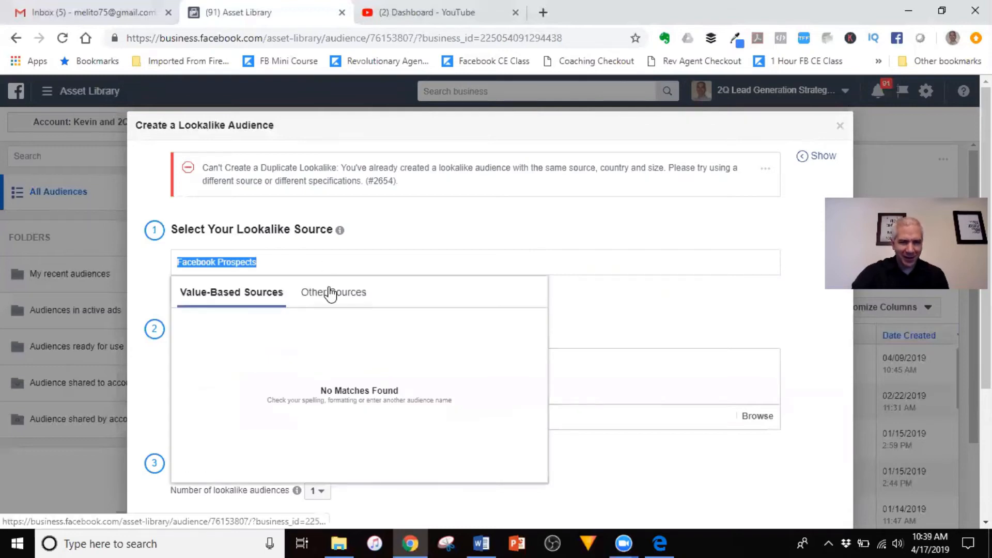
left_click(331, 293)
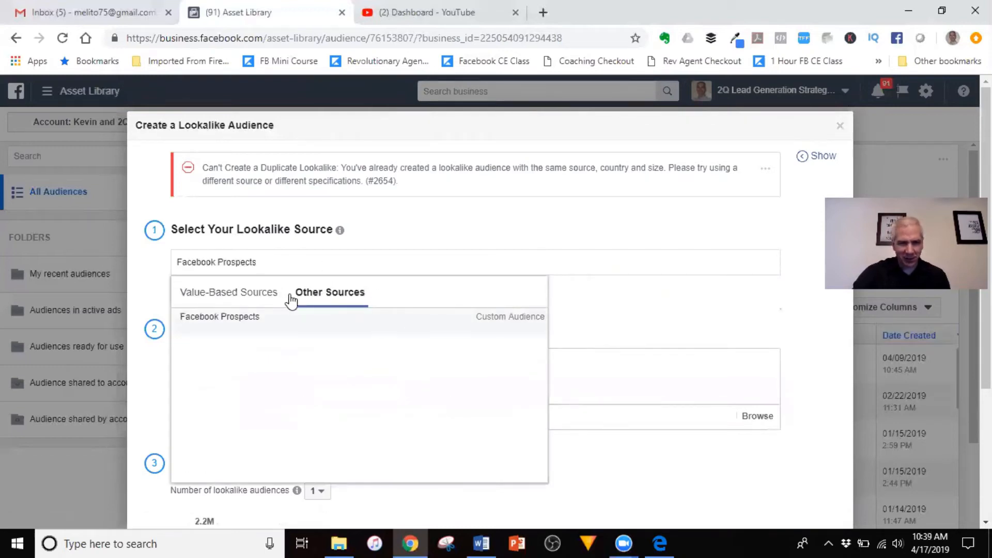
left_click(221, 317)
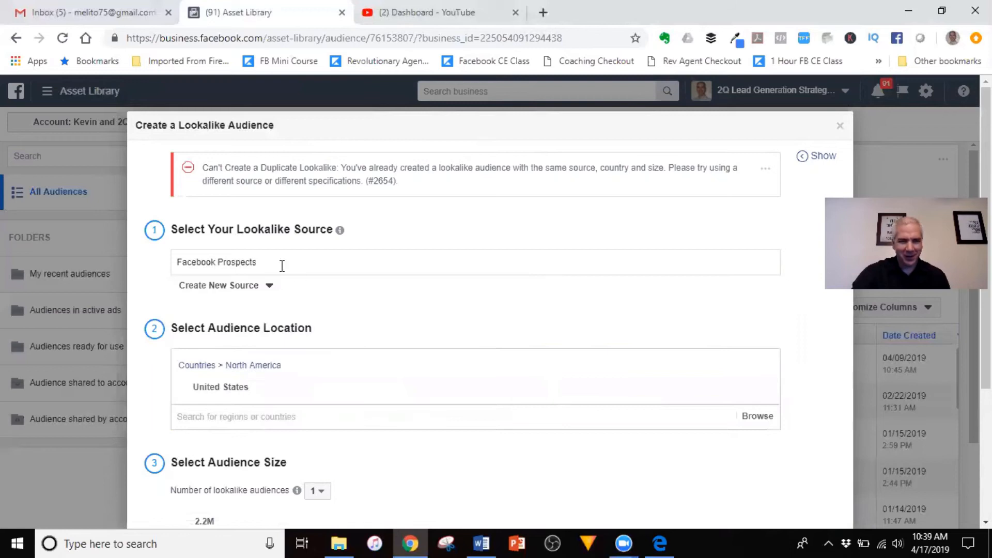
left_click_drag(282, 265, 151, 265)
key("BackSpace")
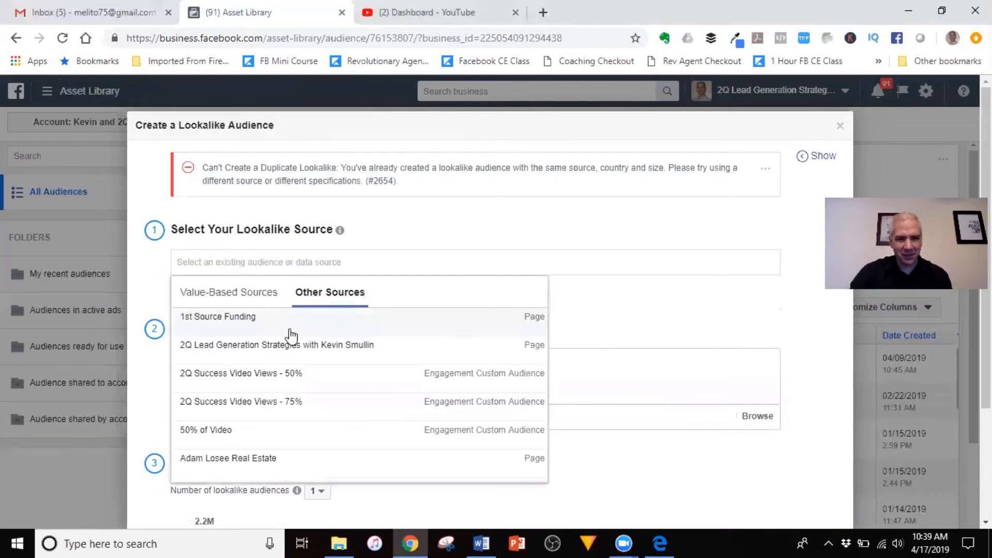
Choose the 2Q Lead Generation Strategies page as the lookalike source and create the 1% United States audience.
scroll(291, 335, "down", 15)
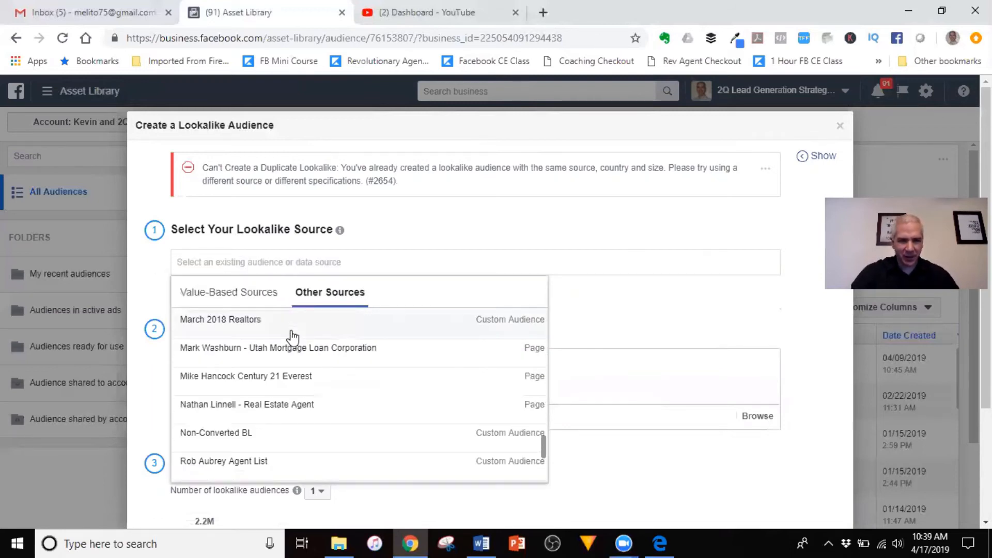
scroll(293, 341, "up", 8)
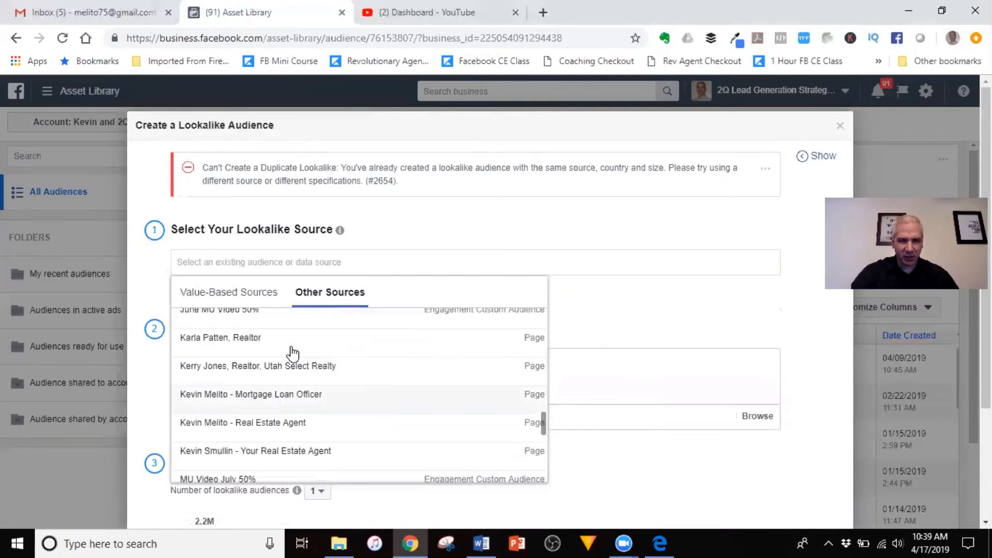
scroll(292, 352, "up", 10)
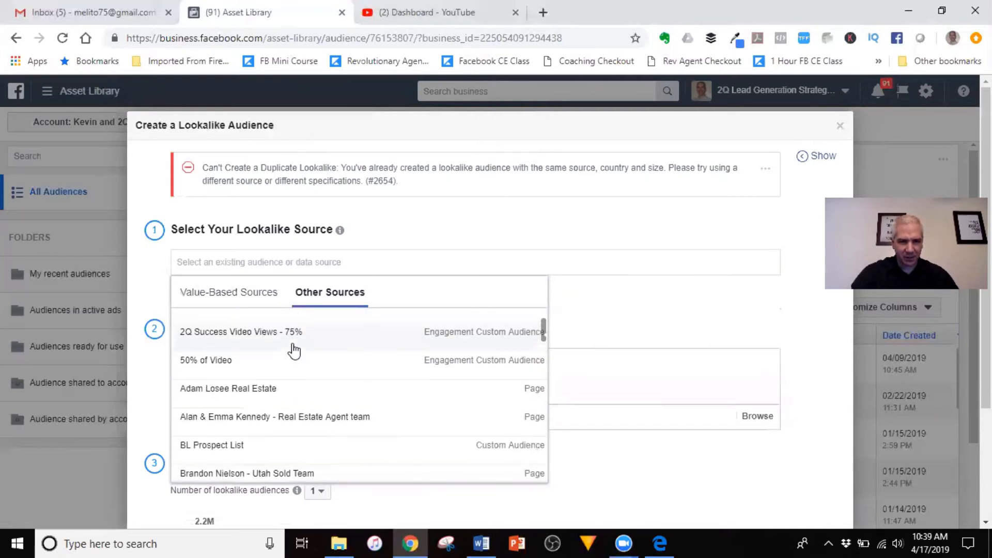
left_click(286, 348)
scroll(465, 292, "down", 4)
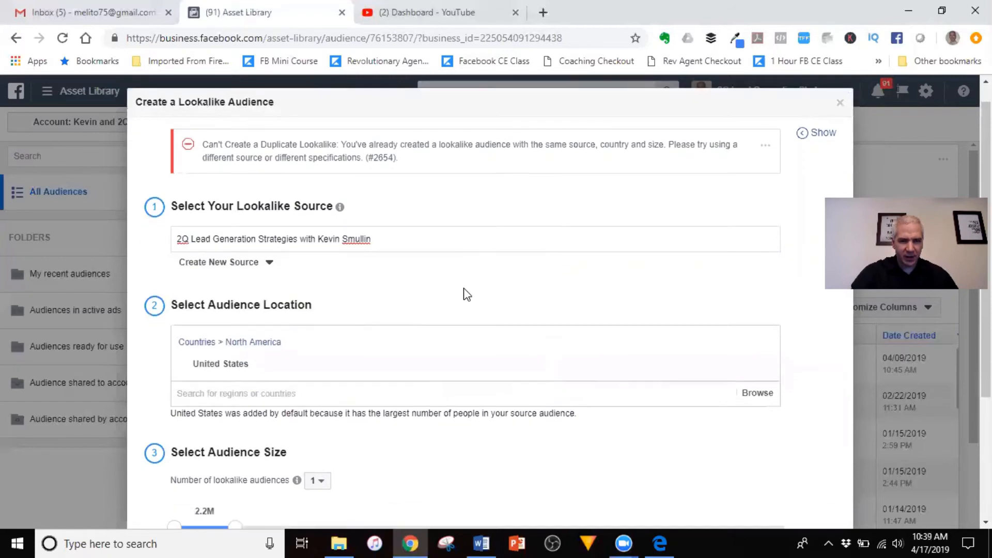
left_click(777, 481)
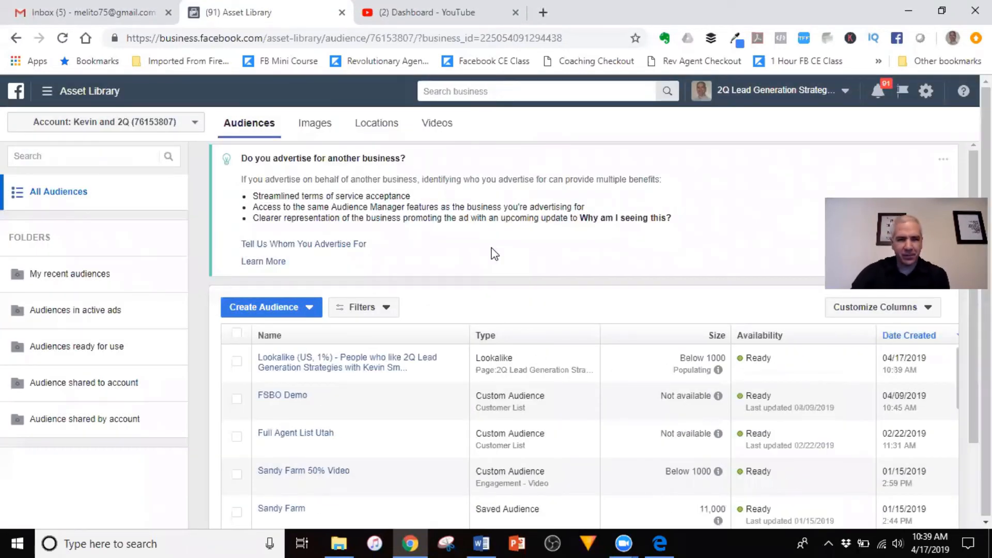
Switch to Ads Manager and start a new campaign from scratch instead of continuing the Complete Construction Demo draft.
mouse_move(331, 357)
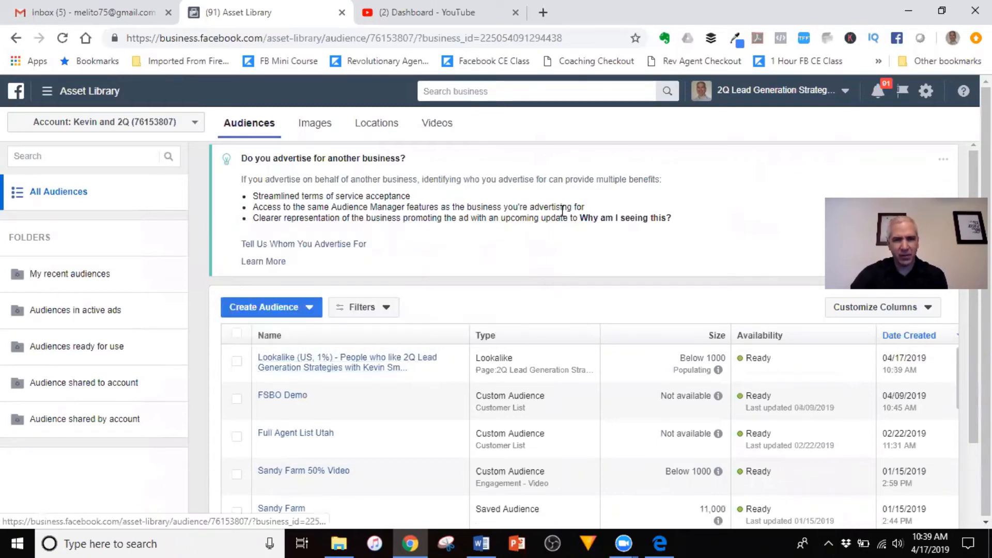
left_click(60, 92)
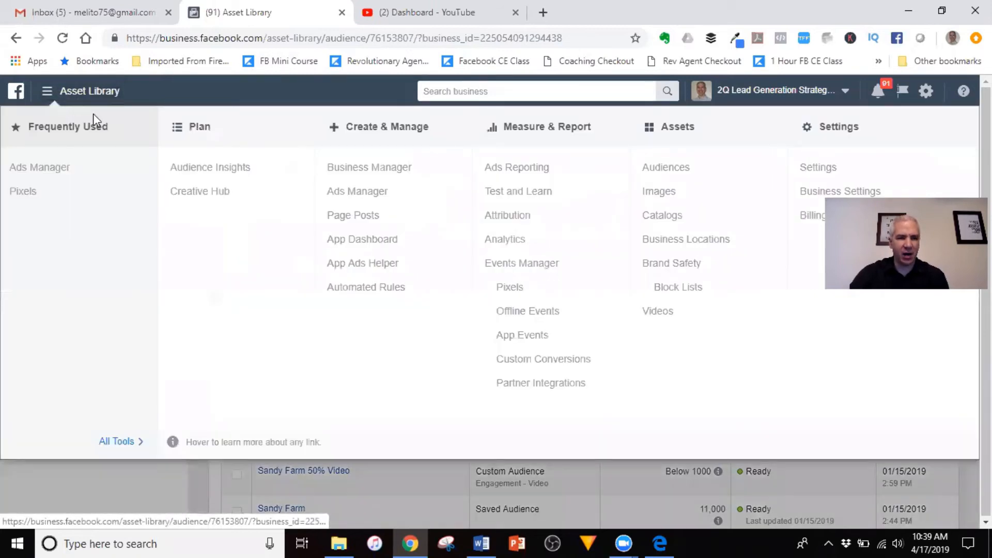
left_click(353, 194)
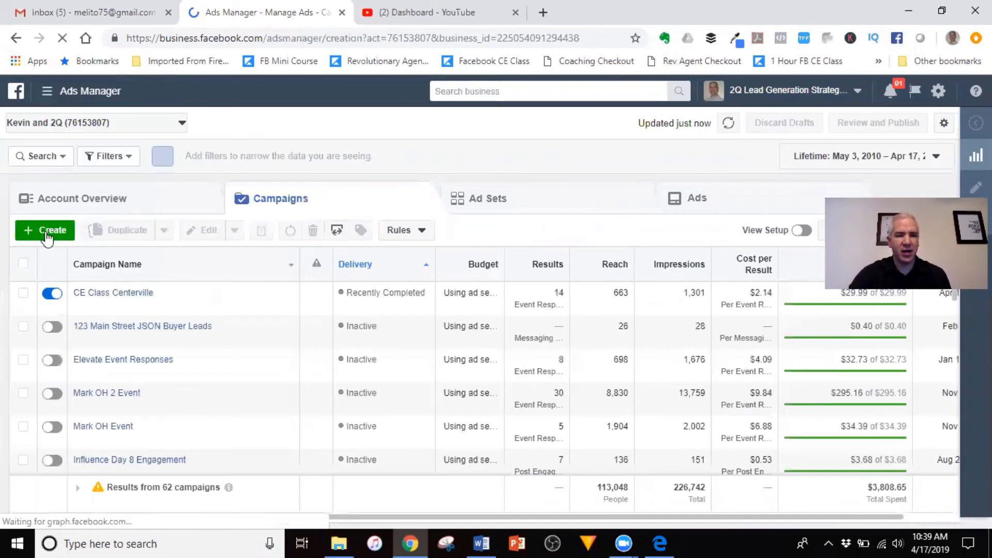
left_click(46, 231)
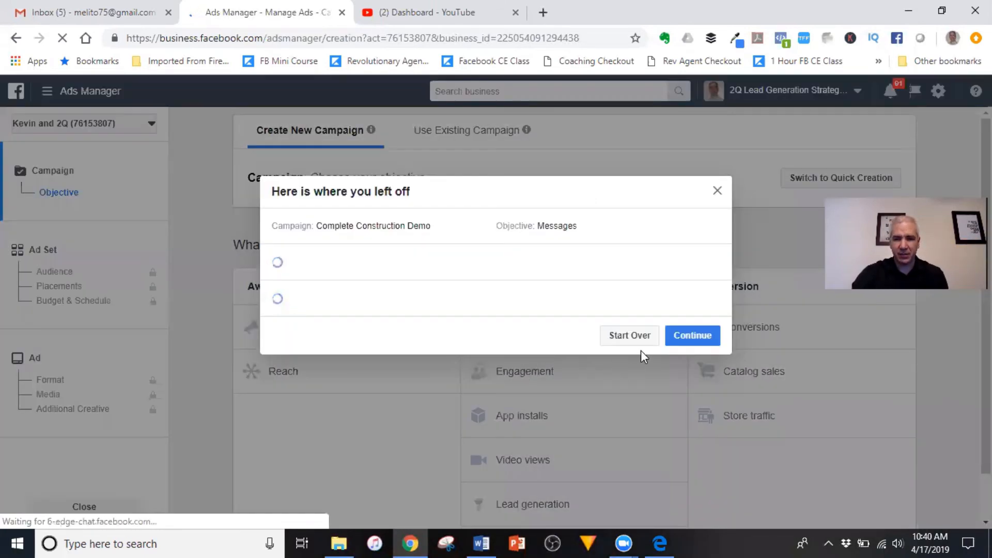
scroll(635, 392, "down", 1)
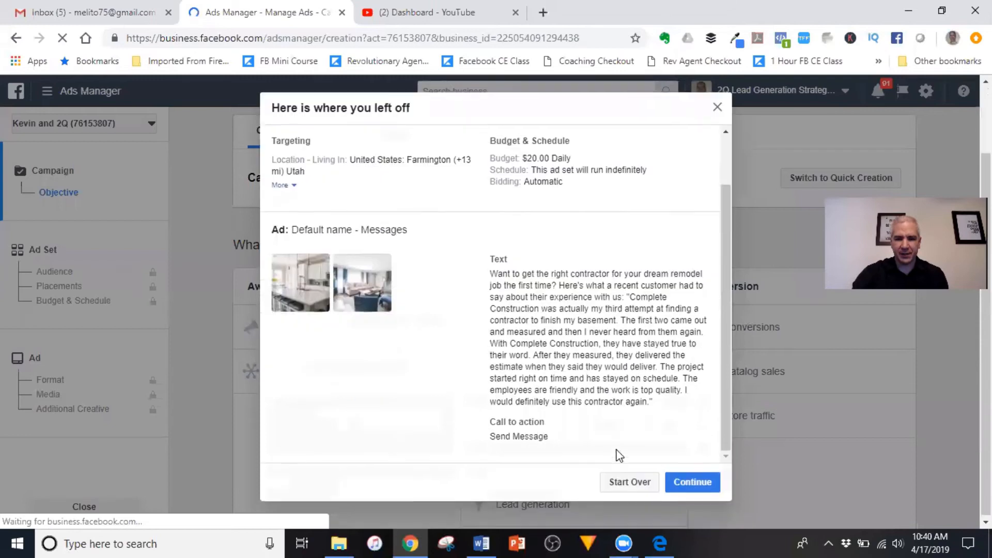
left_click(625, 481)
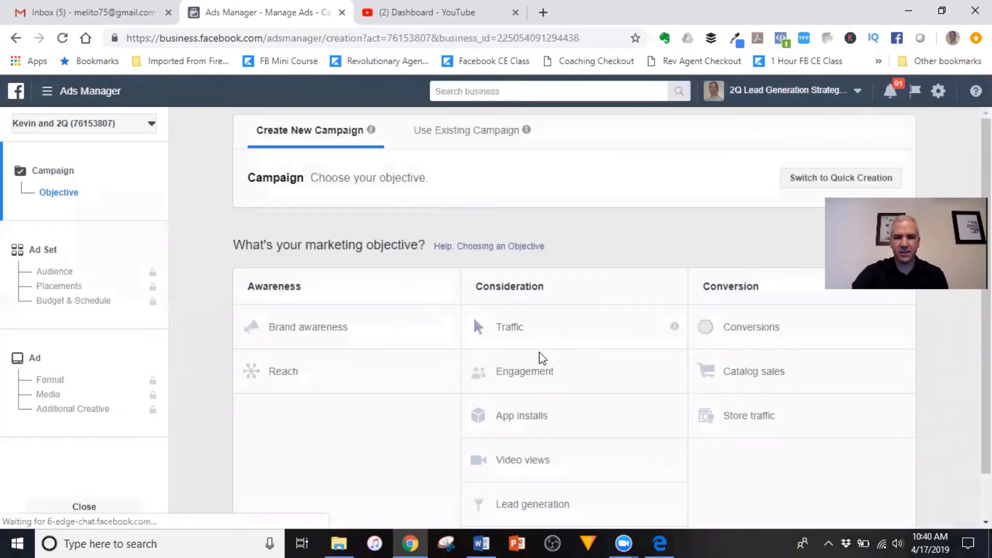
Choose the Engagement objective, turn off campaign budget optimization, and continue to the ad set.
scroll(581, 312, "down", 1)
left_click(590, 313)
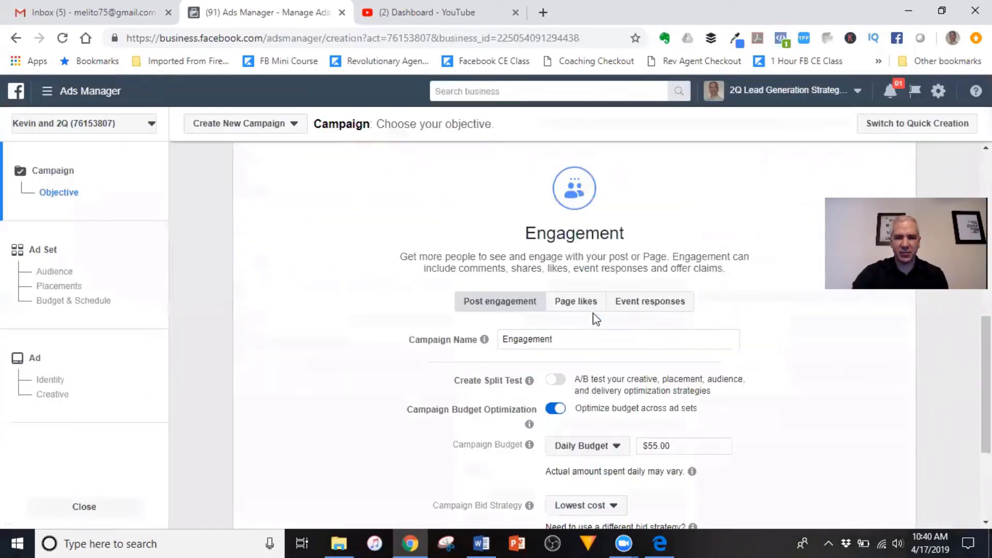
scroll(594, 320, "down", 1)
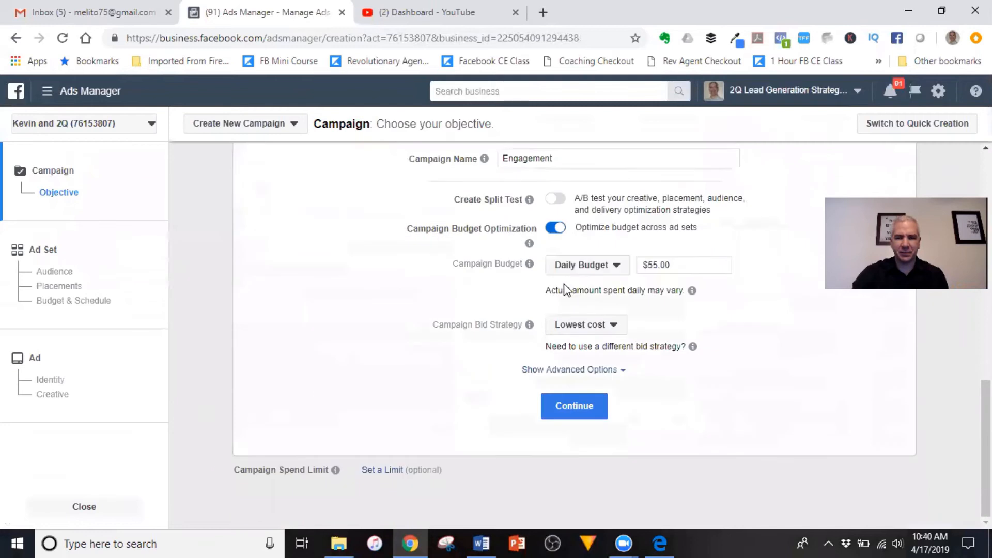
left_click(557, 233)
left_click(577, 396)
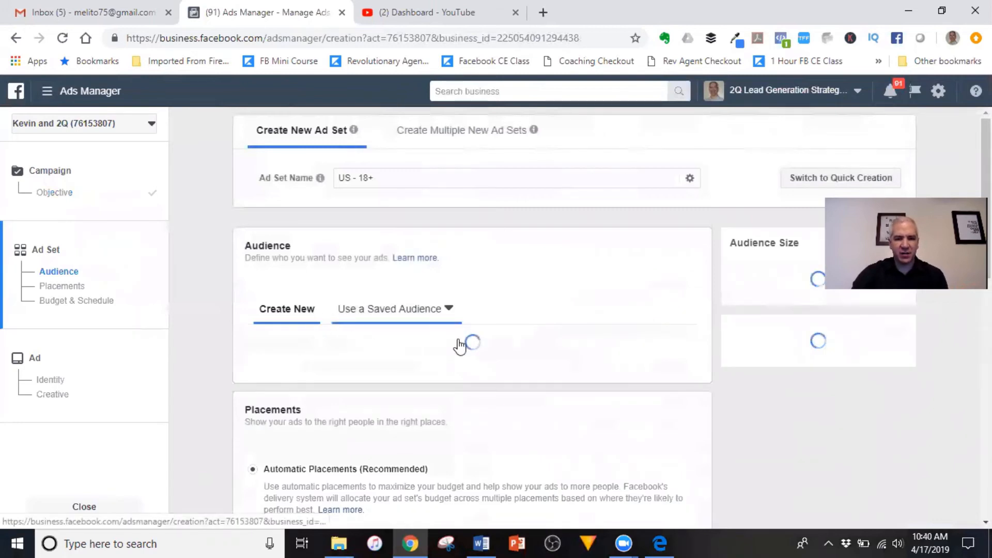
Target the ad set at the Lookalike (US, 1%) audience of people who like 2Q Lead Generation Strategies.
left_click(456, 343)
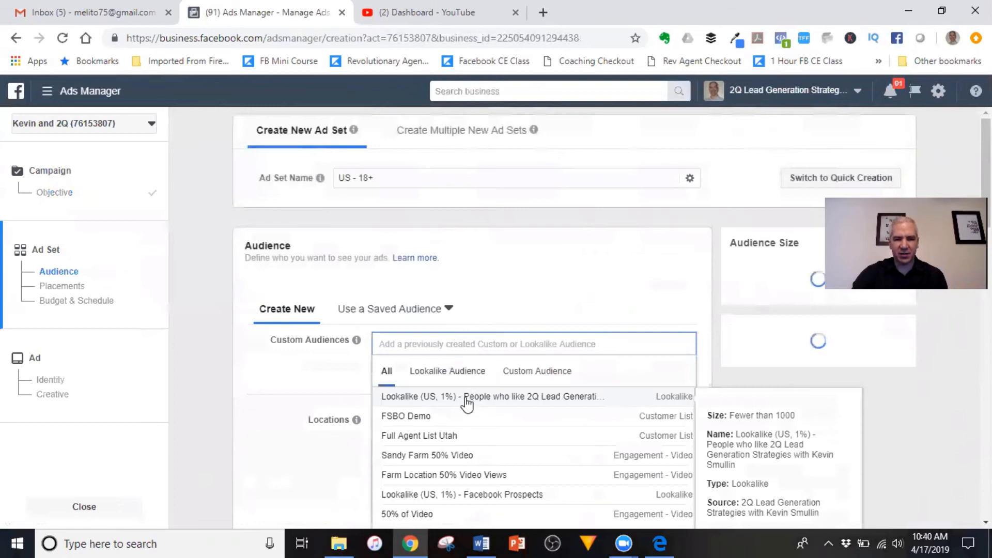
left_click(505, 396)
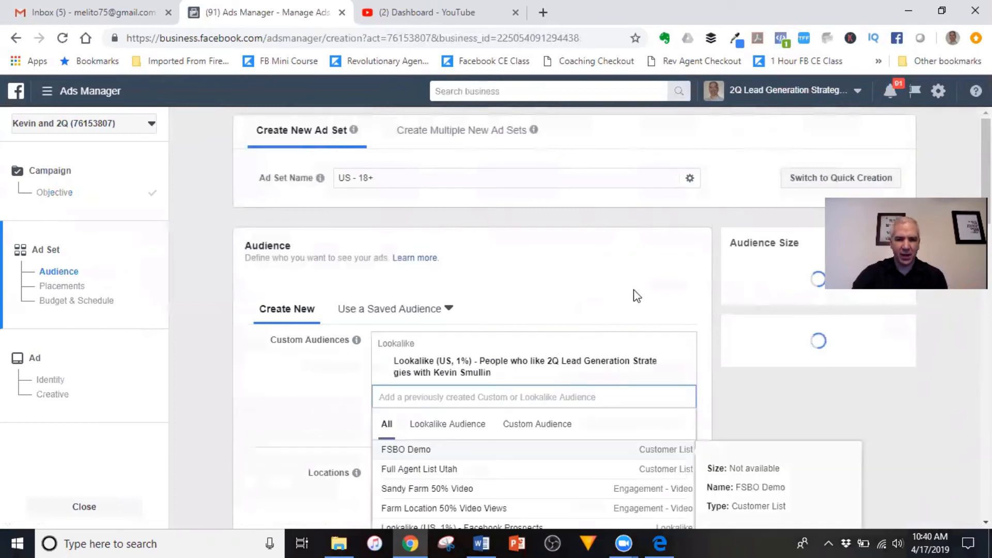
scroll(636, 292, "down", 2)
left_click(305, 308)
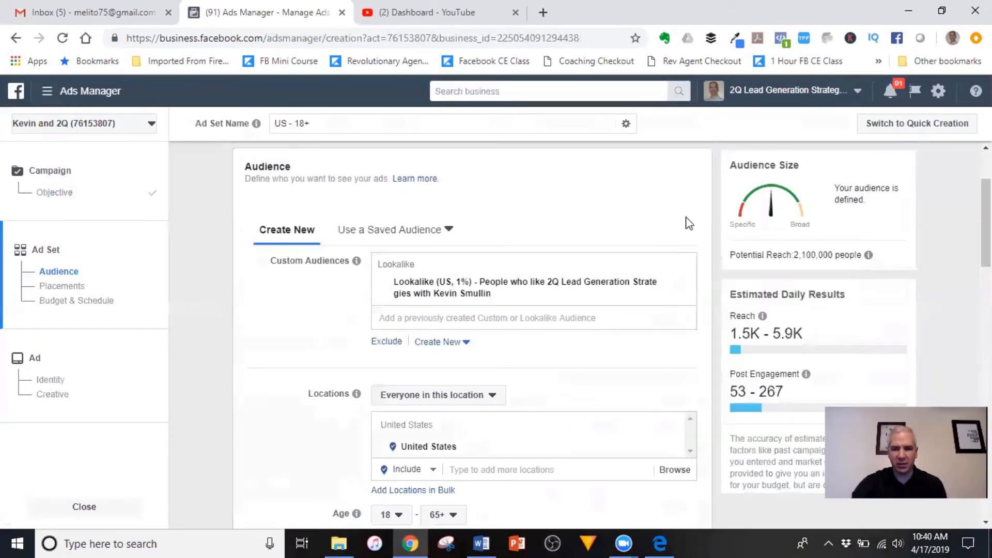
scroll(672, 219, "down", 2)
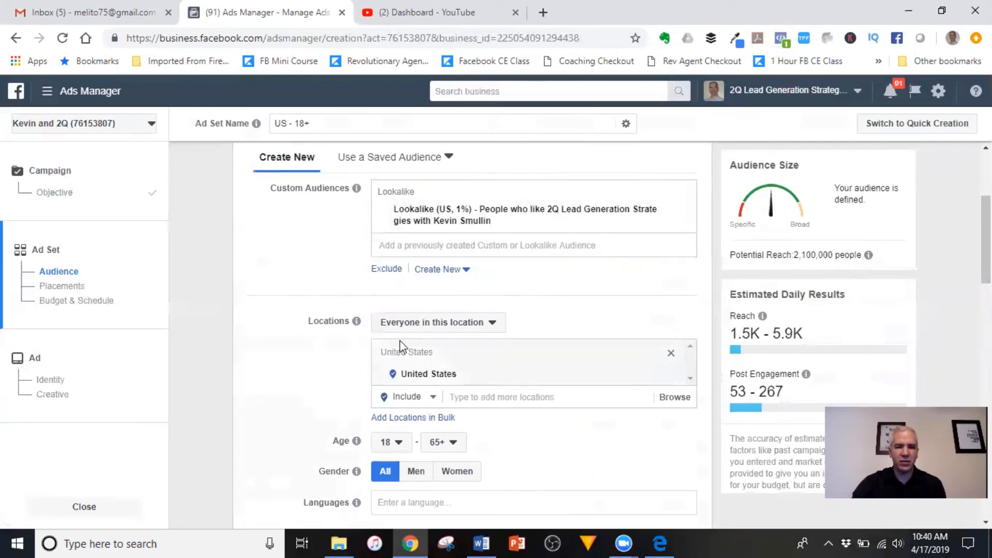
Change the ad set's location targeting from the whole country to the city of Los Angeles, California.
left_click(495, 396)
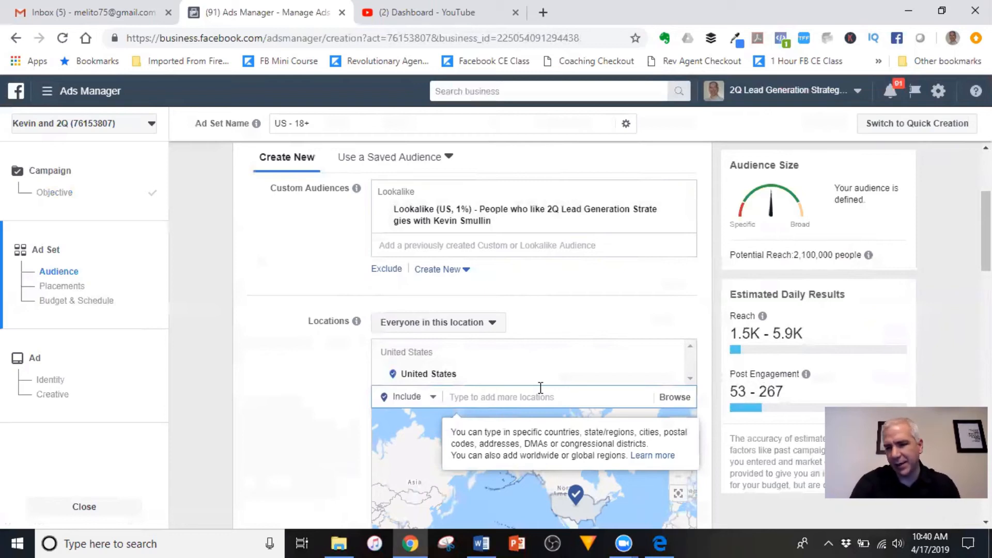
type("los ange")
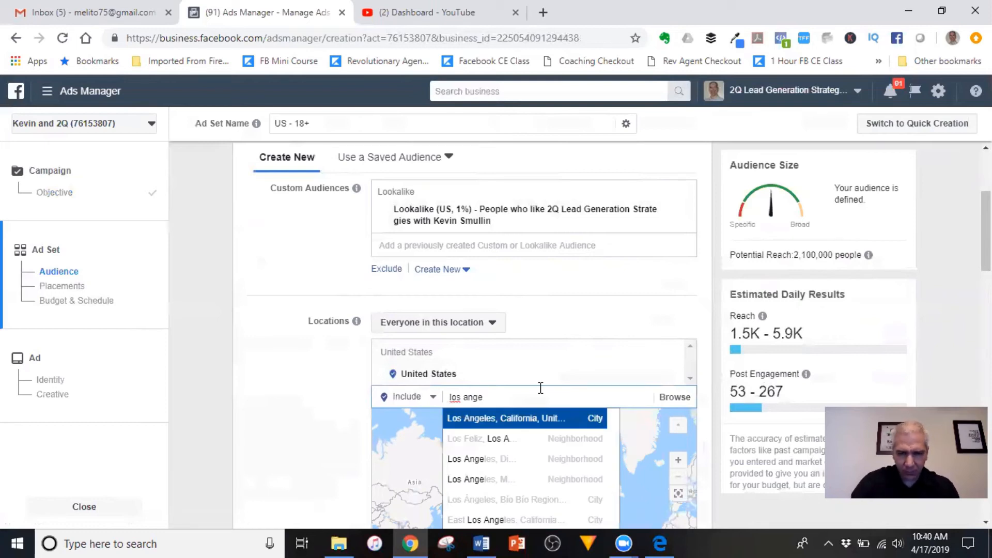
left_click(499, 429)
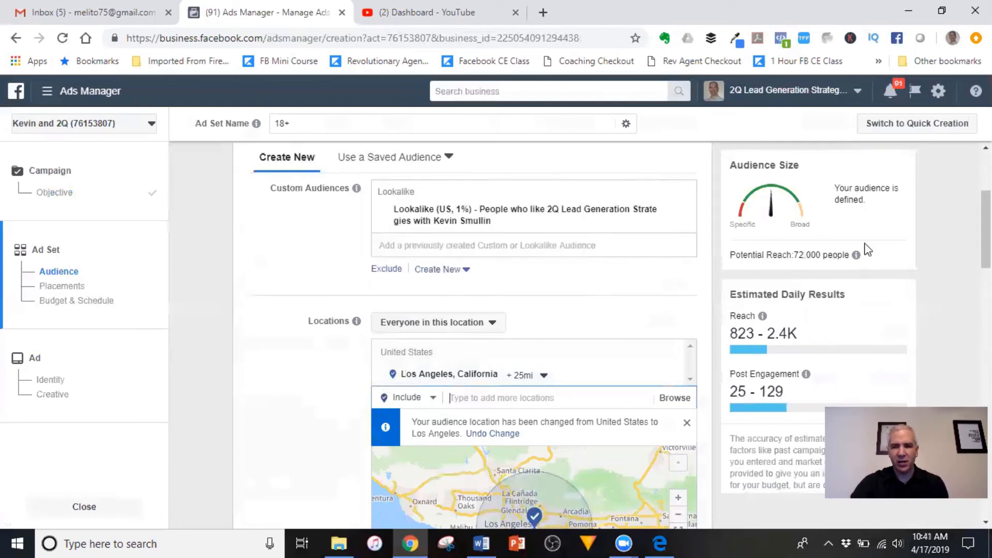
mouse_move(857, 253)
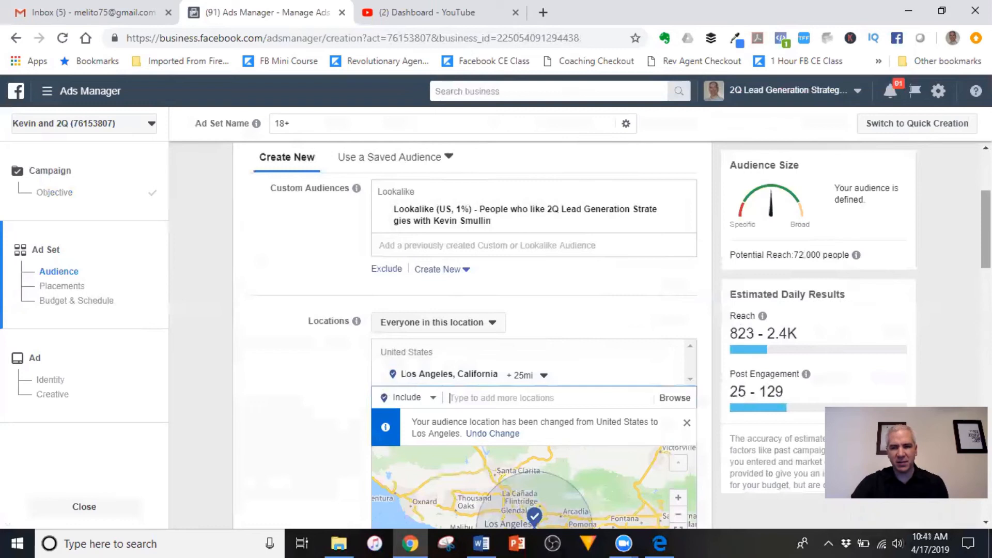
Set the audience's minimum age to 32.
scroll(687, 258, "down", 3)
scroll(689, 260, "down", 4)
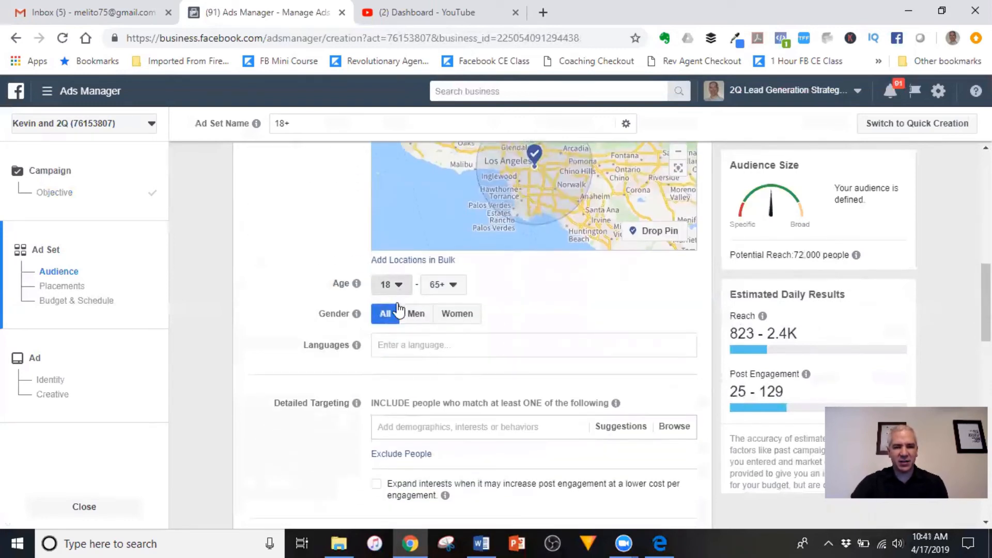
left_click(400, 290)
scroll(397, 383, "down", 3)
scroll(396, 419, "down", 2)
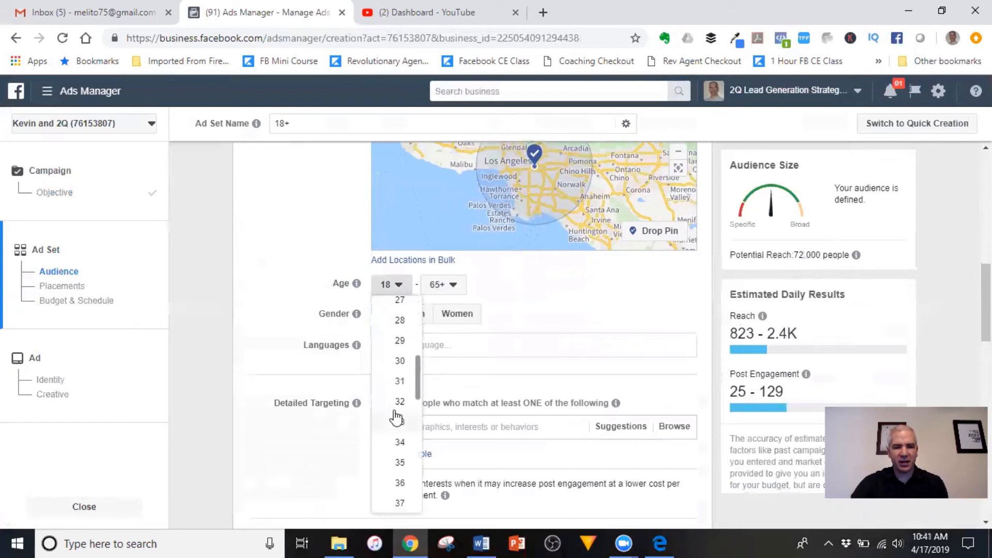
left_click(396, 409)
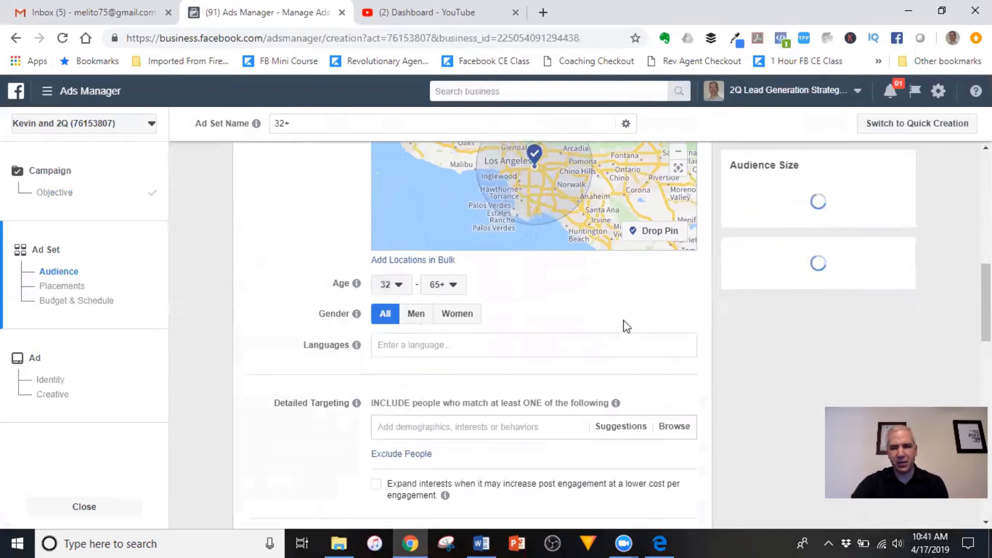
Return the audience's minimum age to 18.
scroll(638, 312, "up", 2)
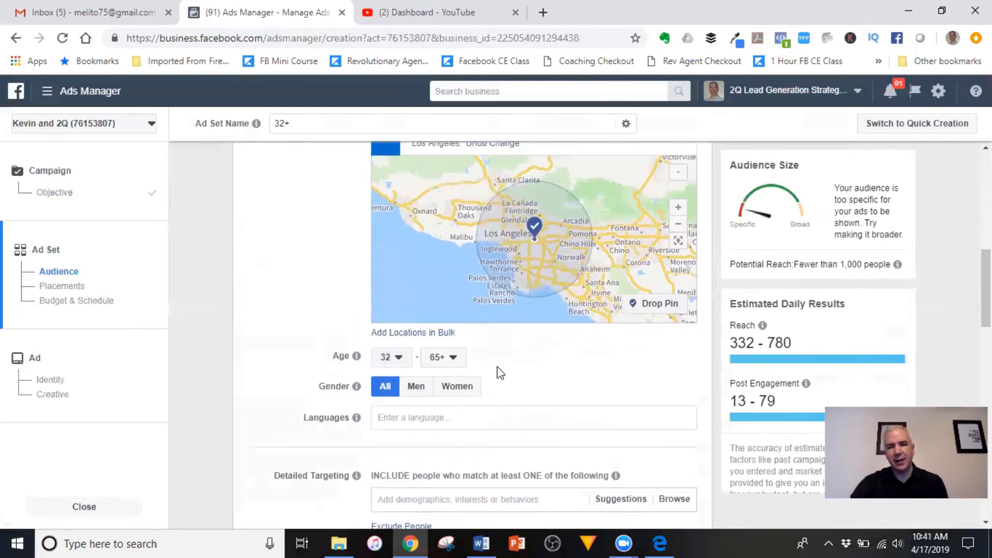
left_click(396, 359)
scroll(390, 246, "up", 5)
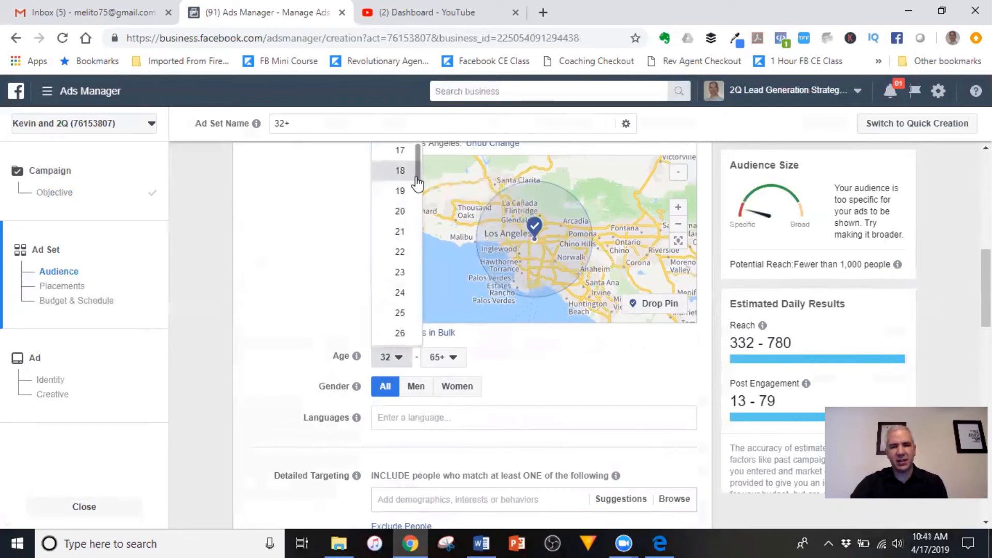
left_click(400, 171)
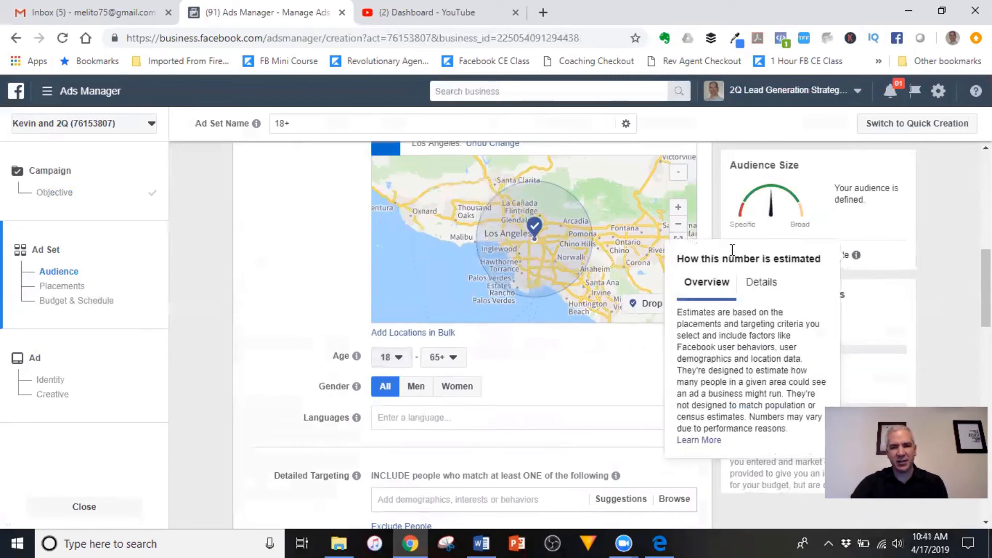
Review the ad set's detailed targeting, placements, daily budget and schedule, and recheck the custom audience and location settings.
scroll(625, 354, "down", 3)
scroll(625, 353, "down", 8)
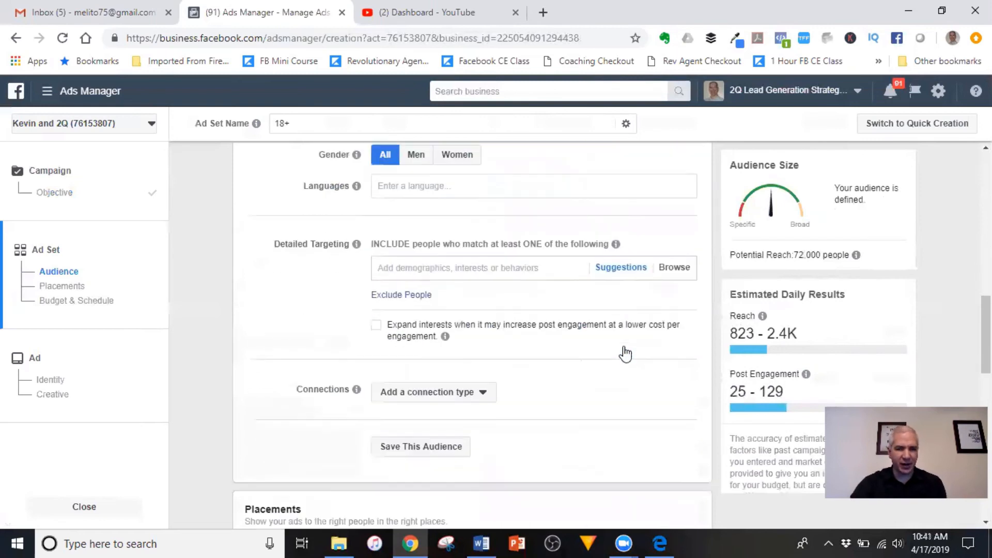
scroll(620, 351, "down", 2)
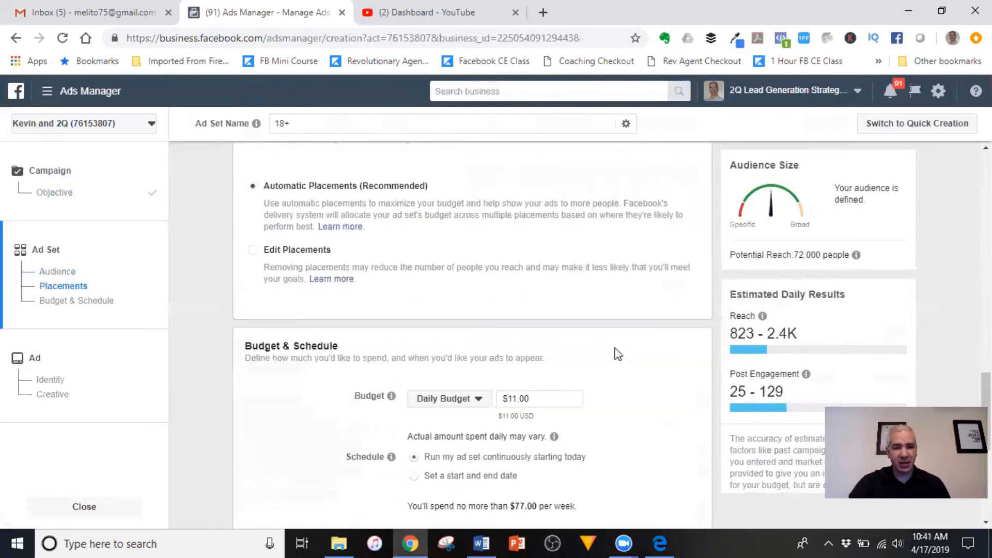
left_click(540, 359)
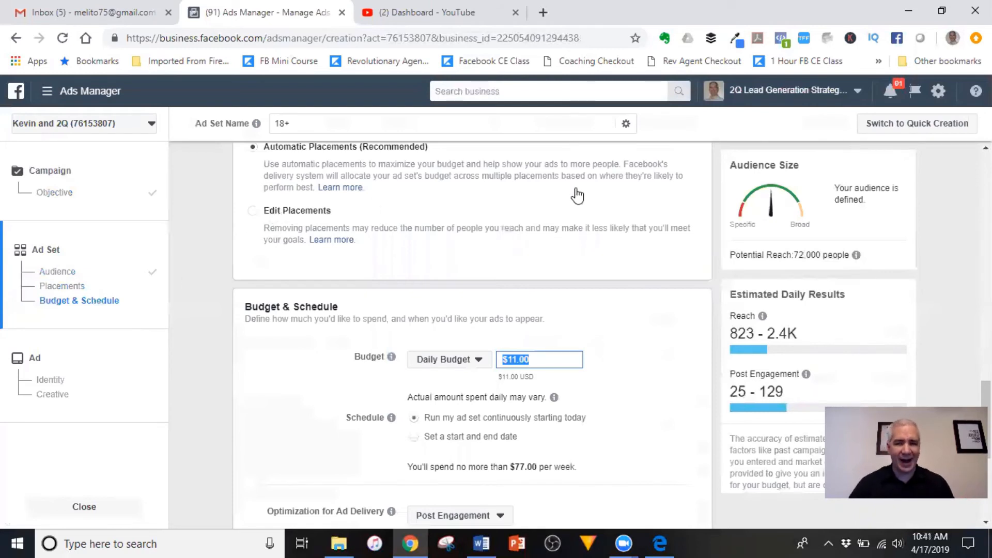
scroll(689, 285, "up", 15)
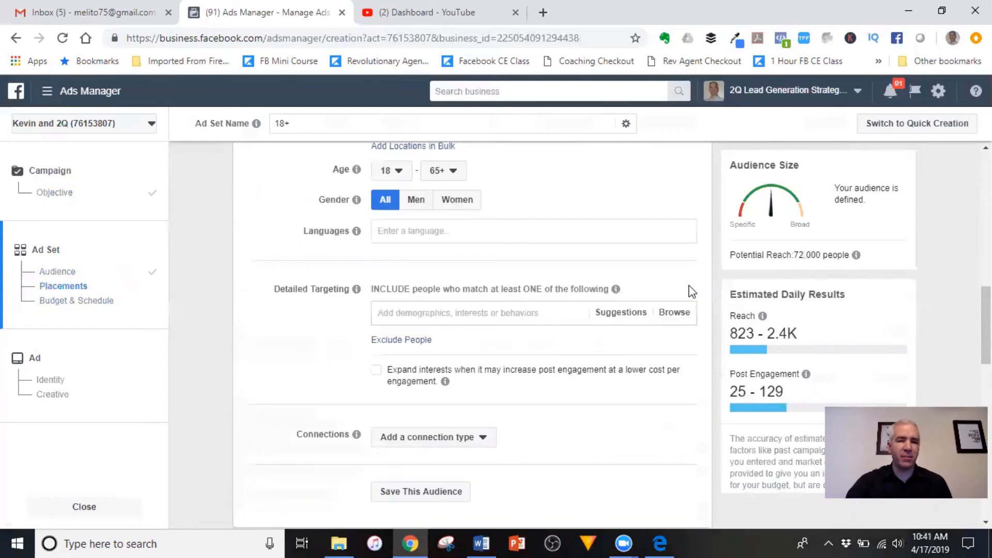
scroll(509, 233, "up", 3)
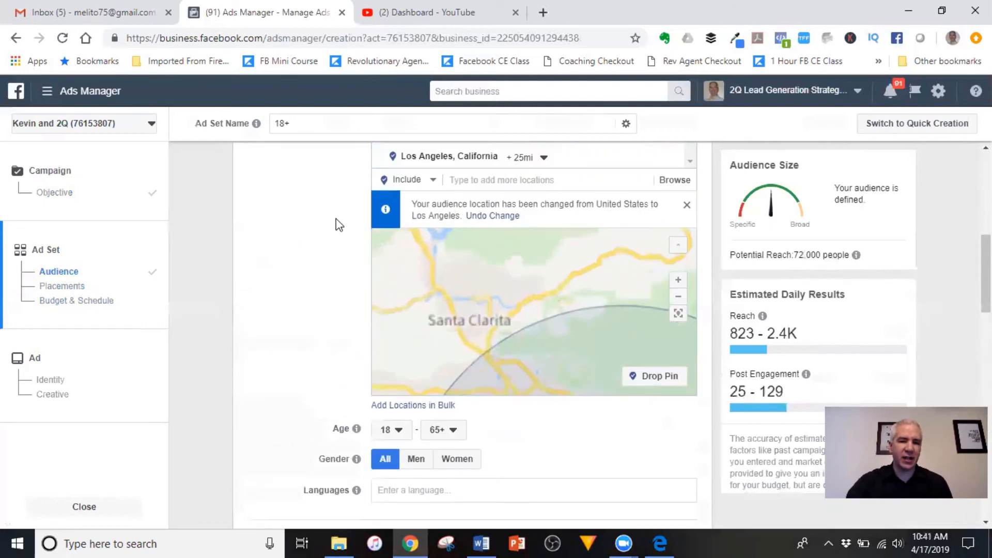
scroll(336, 227, "up", 3)
scroll(333, 223, "up", 3)
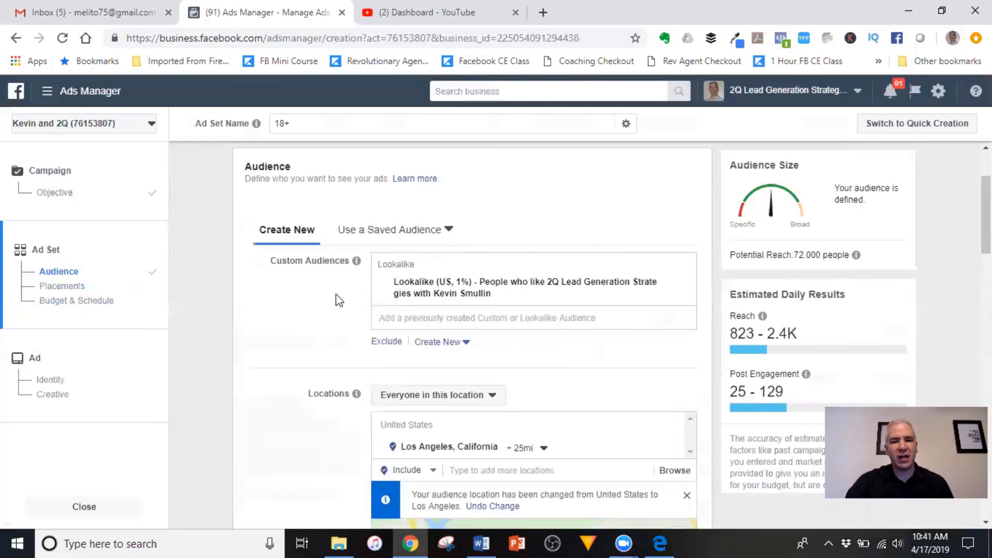